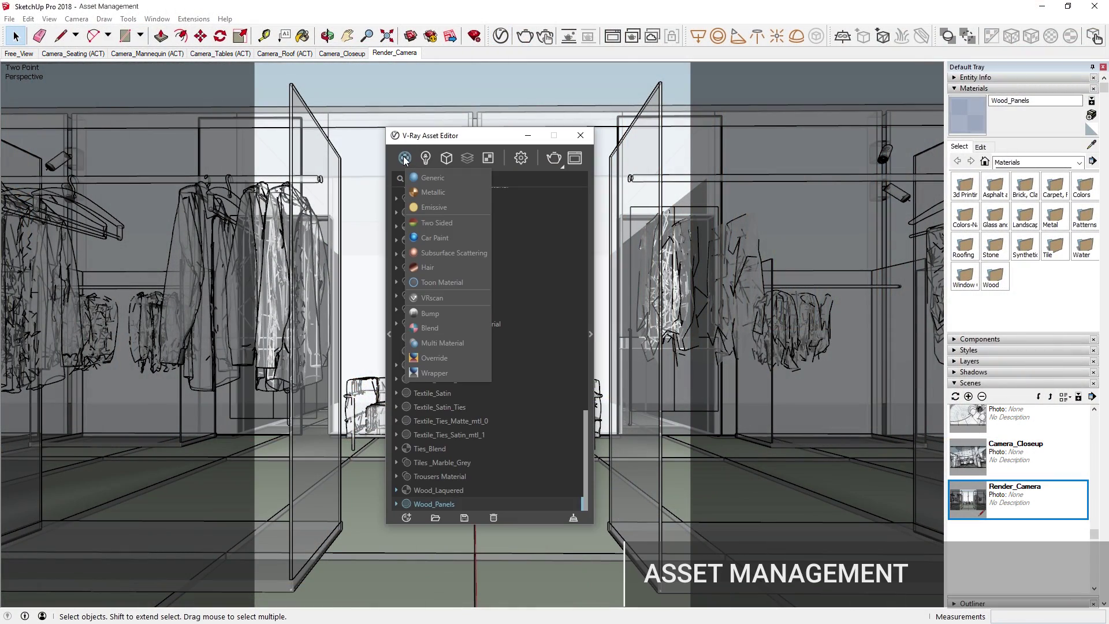
Step: Link the Custom_Library folder as an asset library and add Wood_Varnished to the scene materials
click(426, 158)
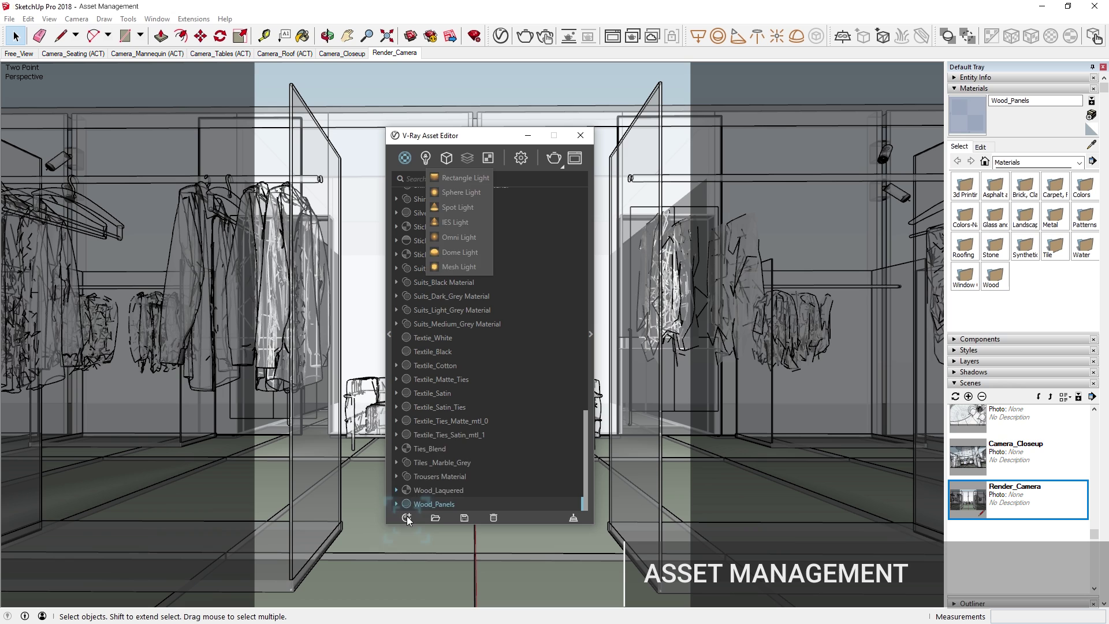
click(407, 518)
click(389, 334)
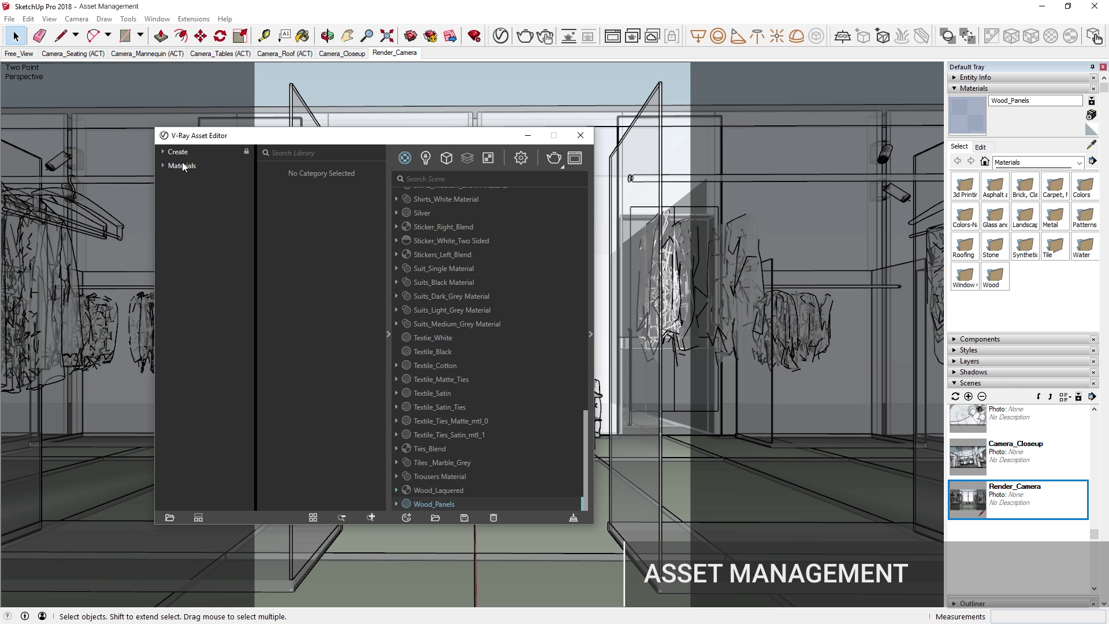
click(169, 517)
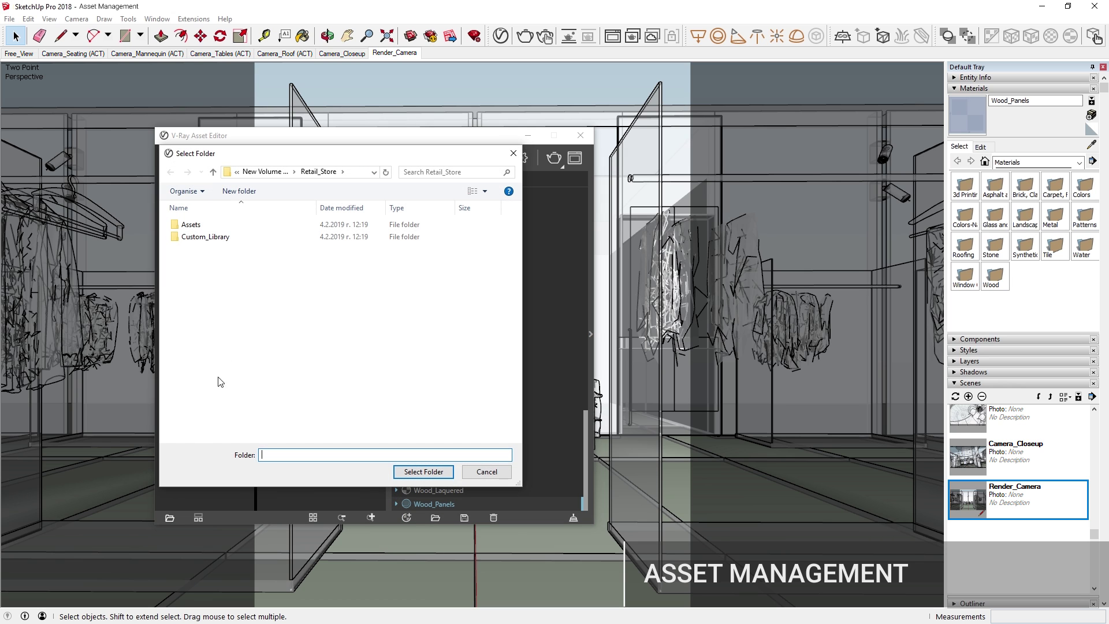
click(220, 238)
click(423, 472)
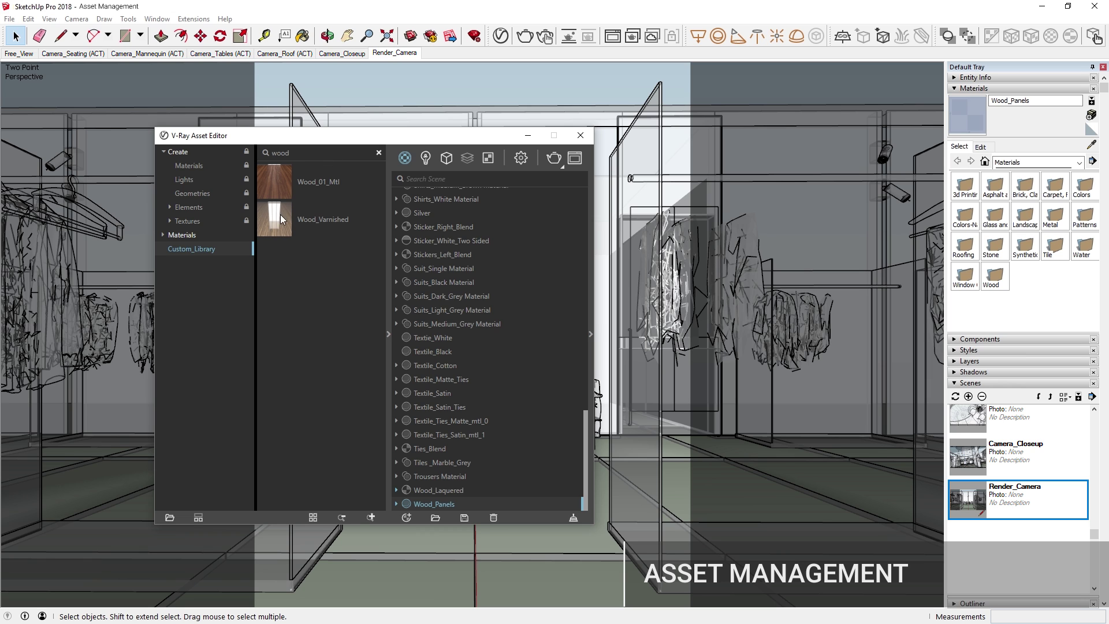
drag(323, 231, 442, 465)
Step: Inspect Wood_Varnished's Lackquer#7 coat and Wood_Boards base layers, including reflection and advanced BRDF settings
click(389, 334)
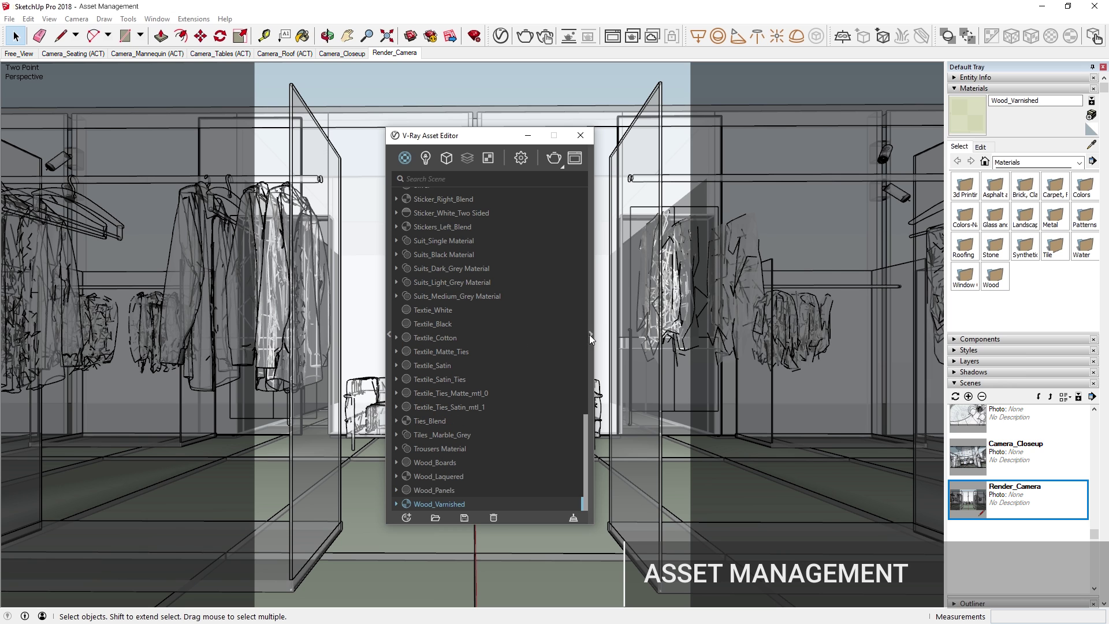
click(591, 334)
click(396, 504)
click(432, 477)
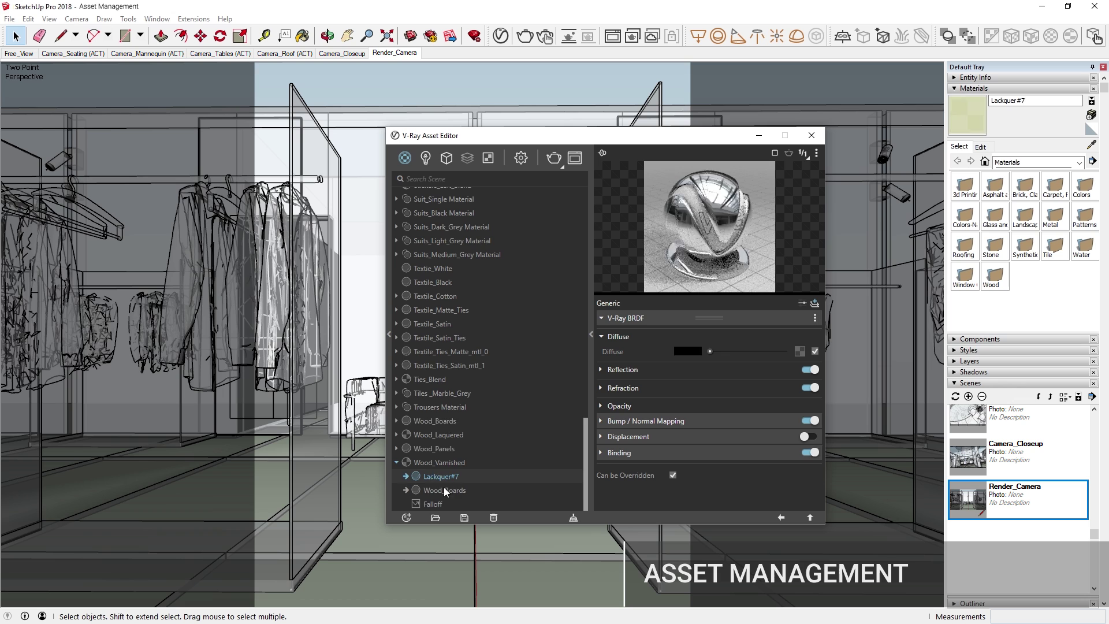
click(443, 489)
click(397, 422)
click(619, 369)
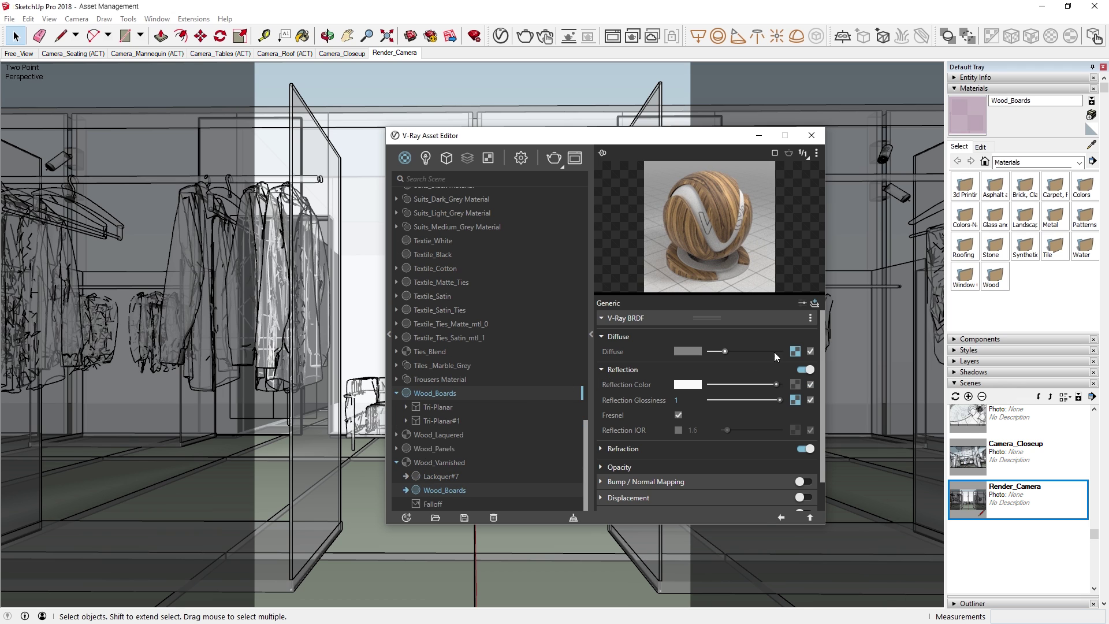
click(803, 303)
Step: Add a Curve Color Correction texture fed by Wooden_Texture, raising the Hue curve and lowering the Value curve
click(488, 159)
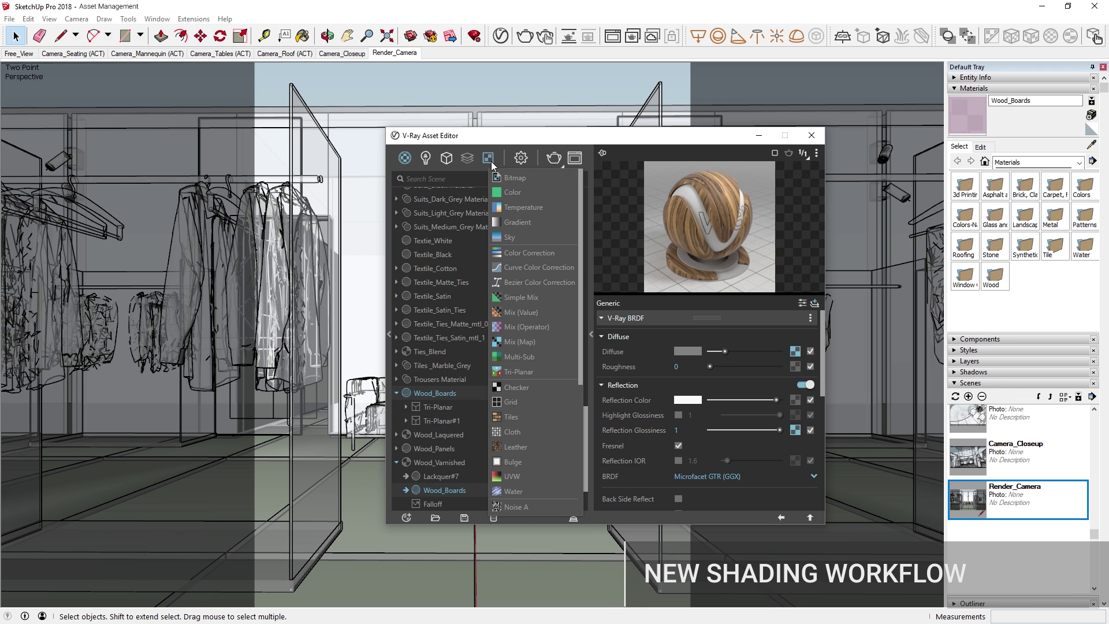
click(541, 270)
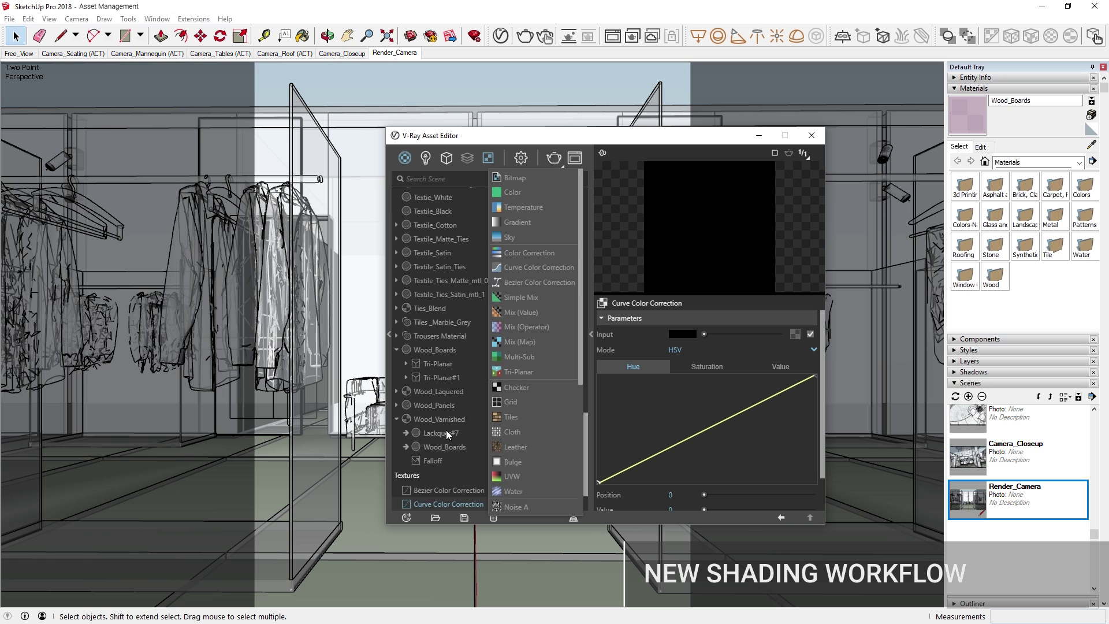
drag(796, 334, 795, 334)
drag(693, 435, 672, 408)
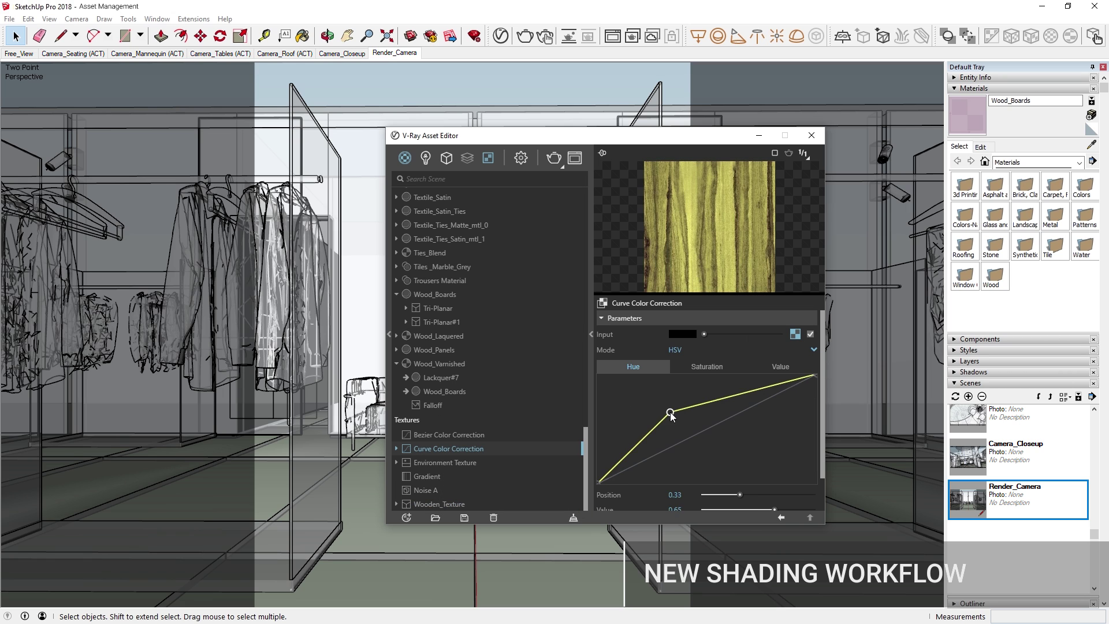
click(707, 366)
drag(750, 408, 768, 445)
click(780, 366)
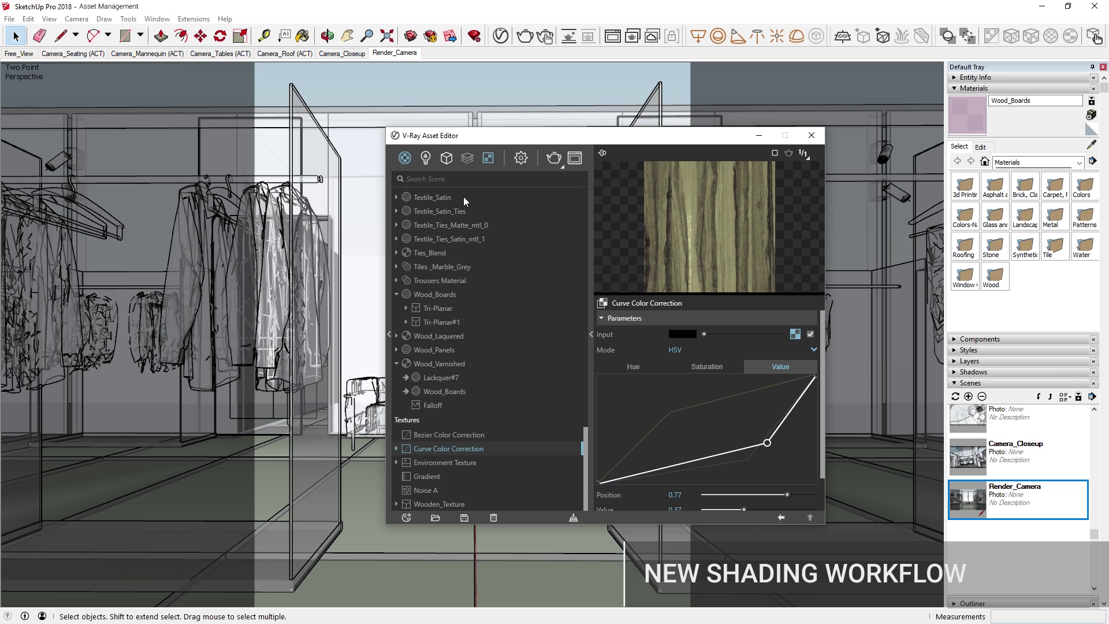
Step: Create a Metallic#1 material with Metalness 1 for a chrome look
click(405, 159)
click(428, 190)
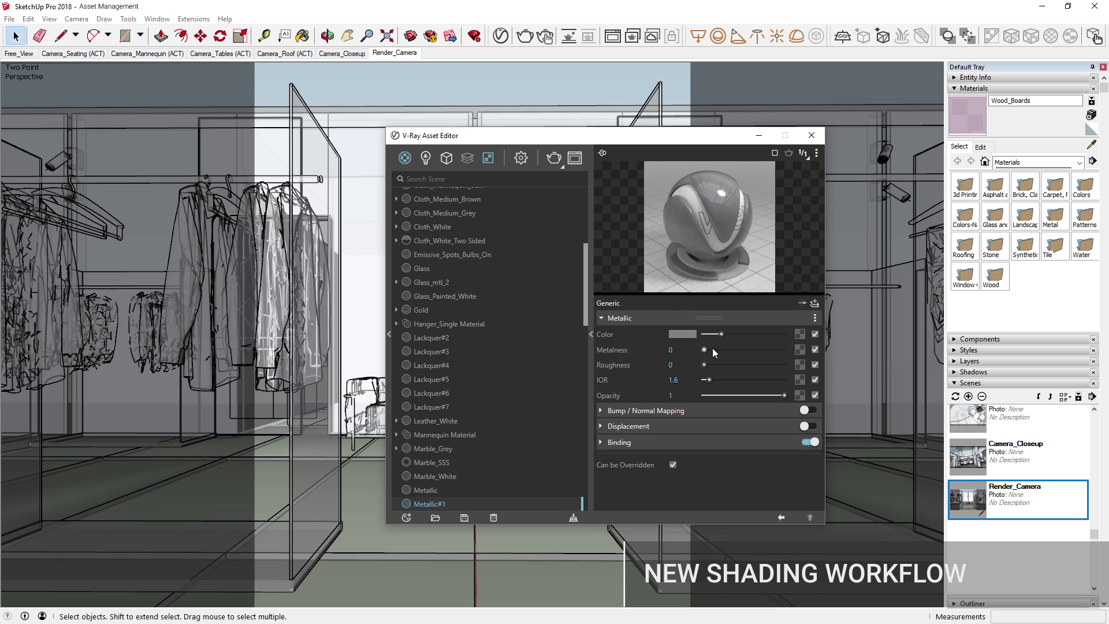
click(788, 353)
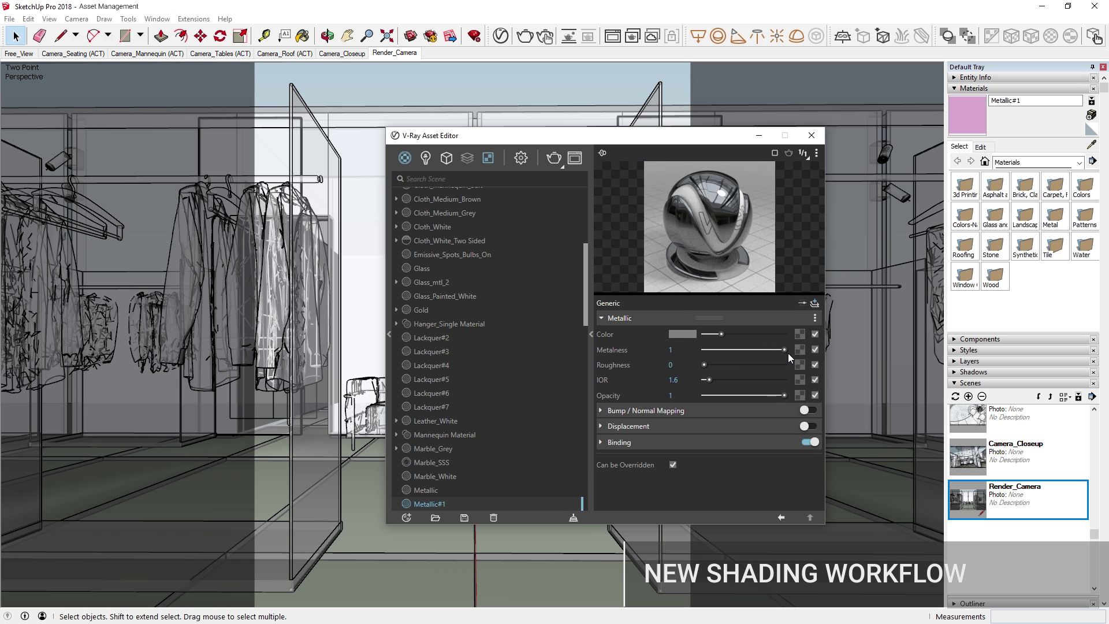
Step: Make VRayLight_Recessed_Ceiling_01 yellow-orange with intensity 57 and directionality 0.63
click(426, 158)
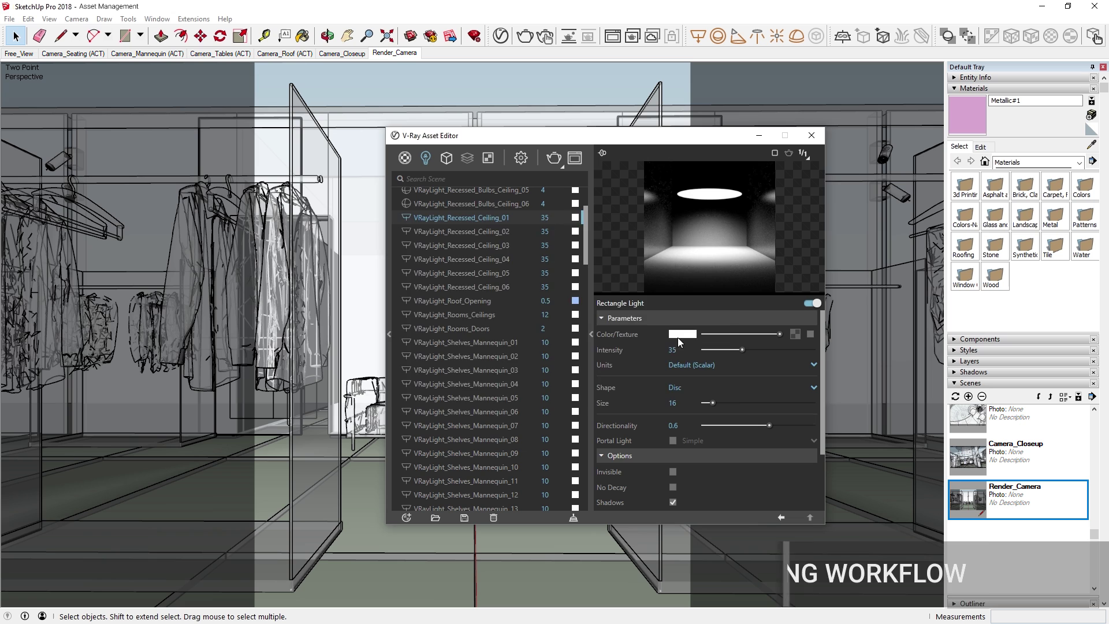
click(680, 338)
click(535, 249)
click(504, 251)
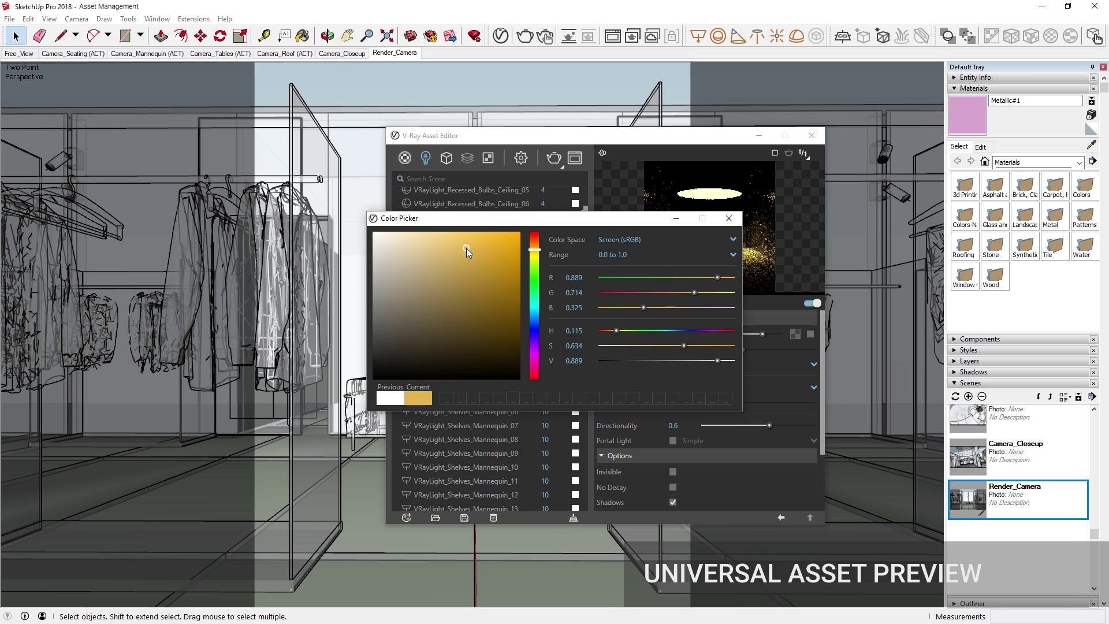
click(728, 218)
drag(742, 350, 766, 350)
mouse_move(770, 425)
mouse_down()
mouse_move(726, 425)
mouse_move(774, 426)
mouse_up()
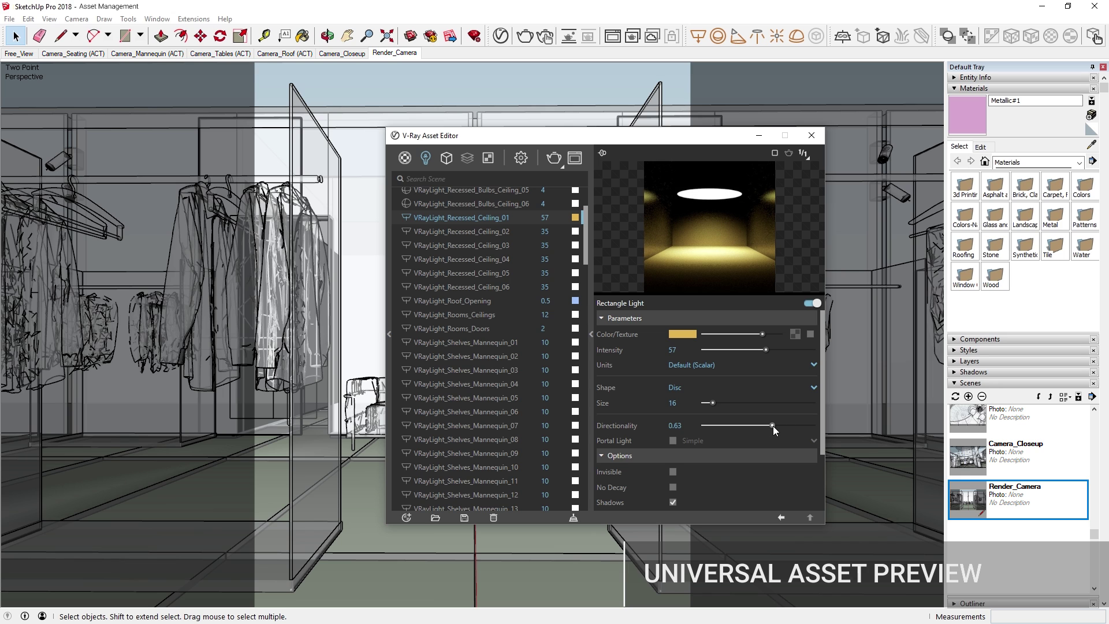
Step: Show the render settings' Camera section with its Advanced Camera Parameters
click(520, 158)
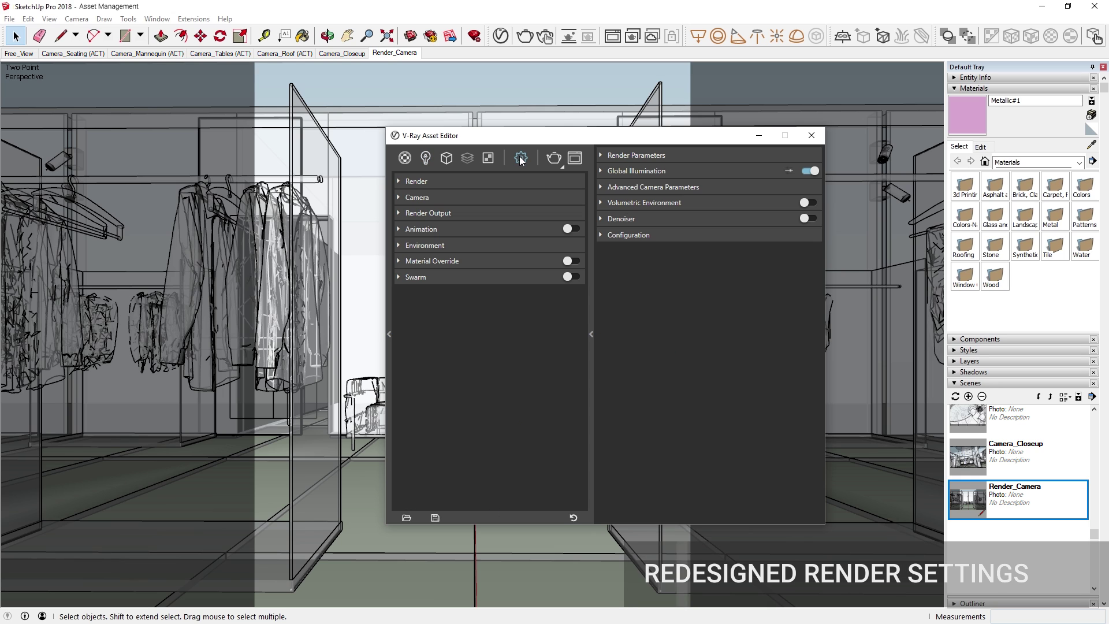
click(406, 197)
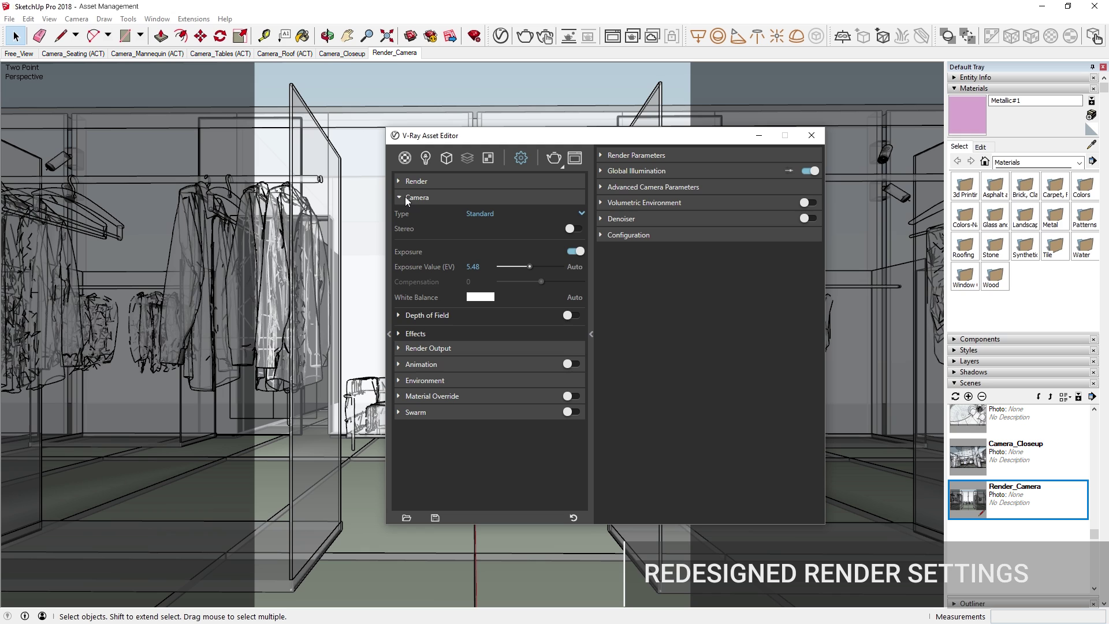
click(603, 187)
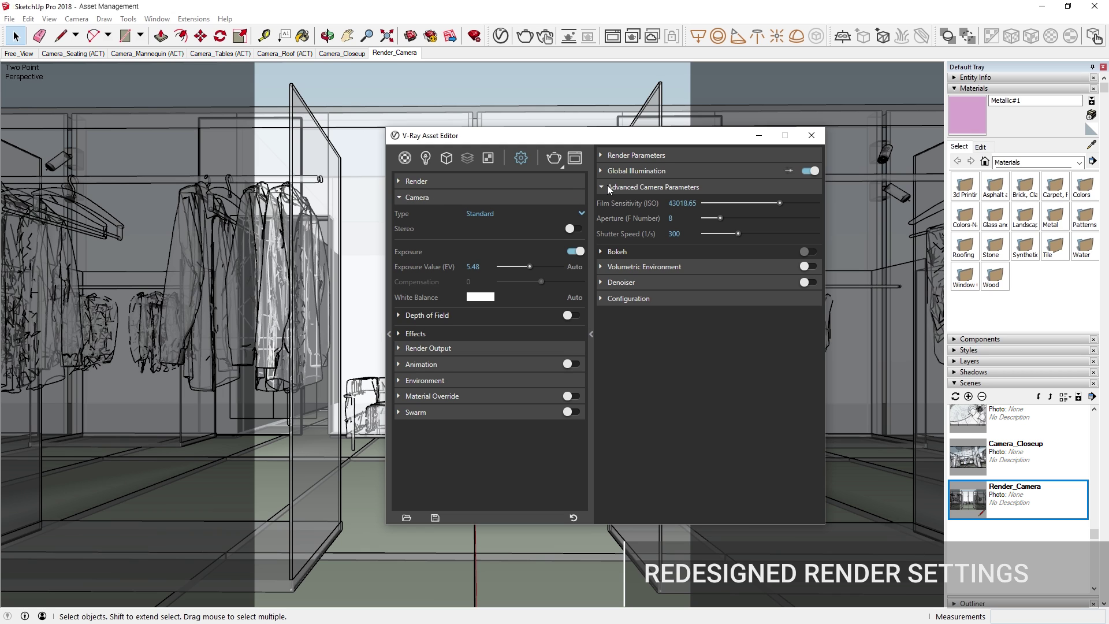
Step: Add MultiMatte Materials, MultiMatte Objects and Lighting Analysis render elements
mouse_move(467, 159)
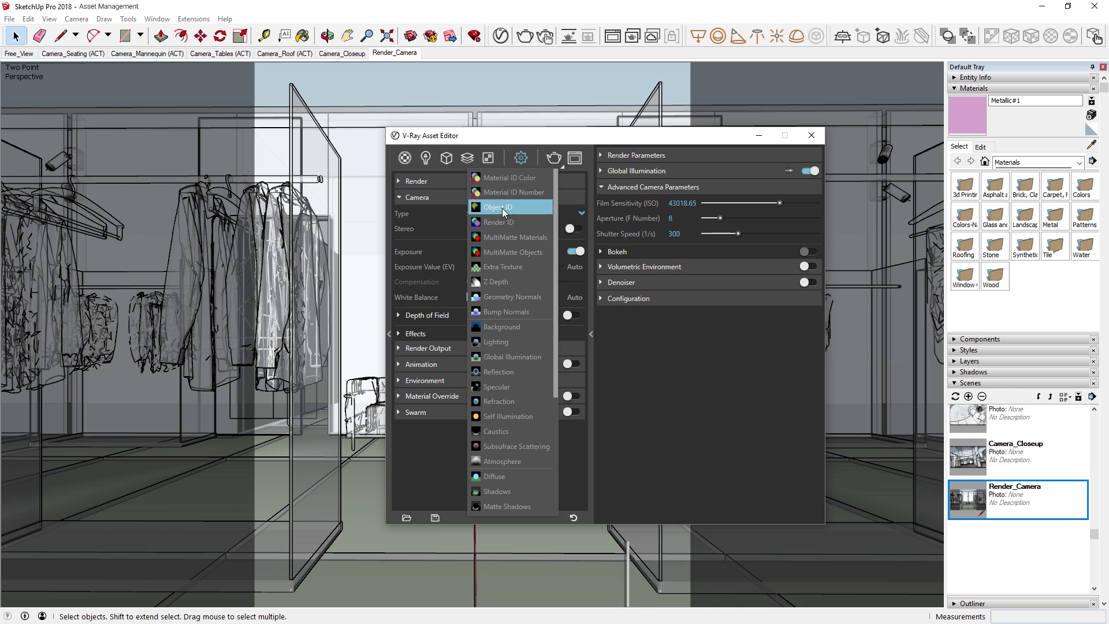
click(518, 236)
click(519, 252)
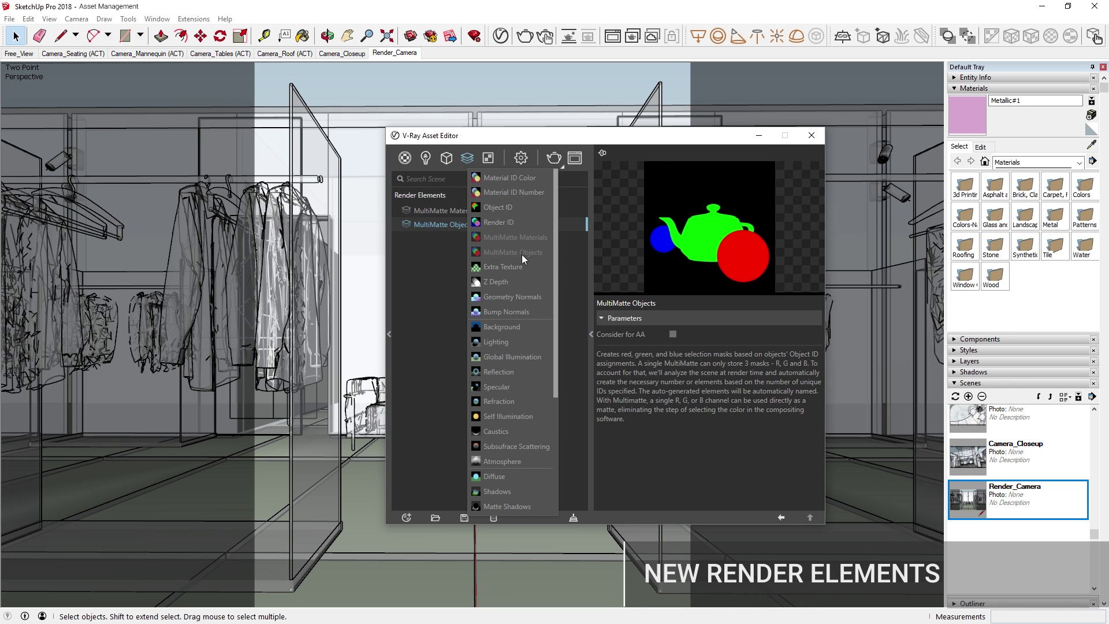
scroll(522, 303, down, 4)
click(513, 476)
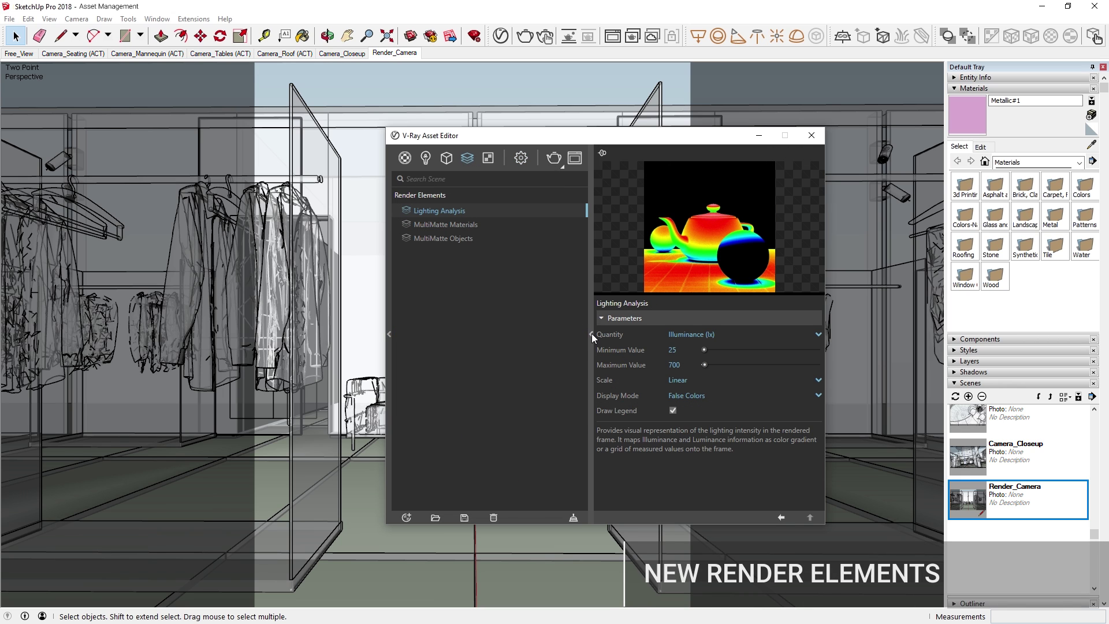
click(592, 334)
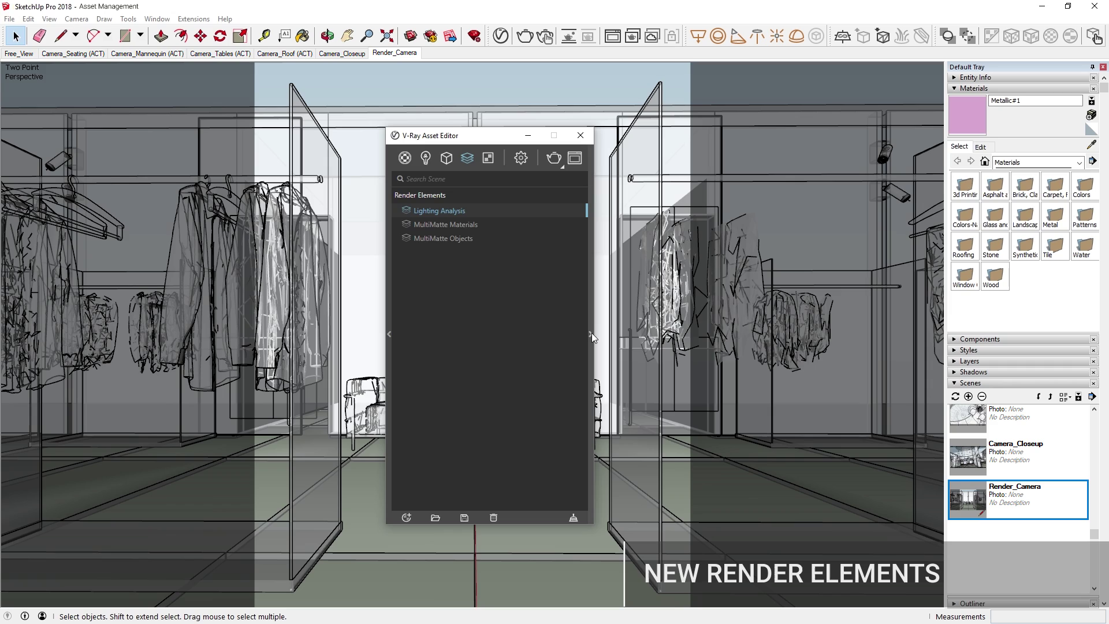
Step: Render the store scene, view its Lighting_Analysis channel and enable the Bloom/Glare lens effect
click(553, 161)
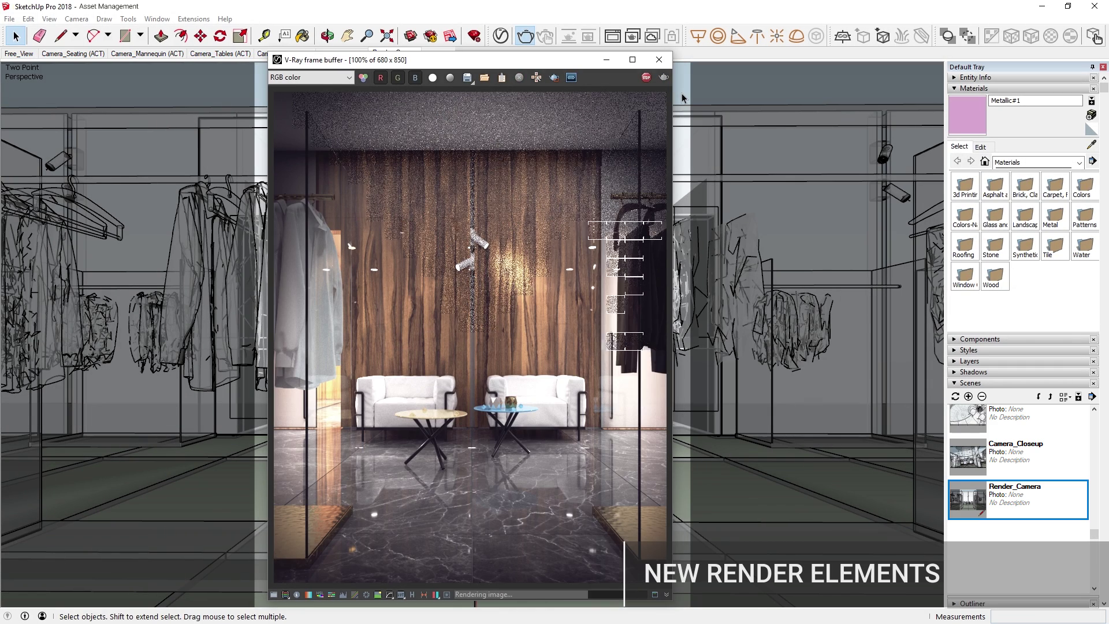
click(316, 80)
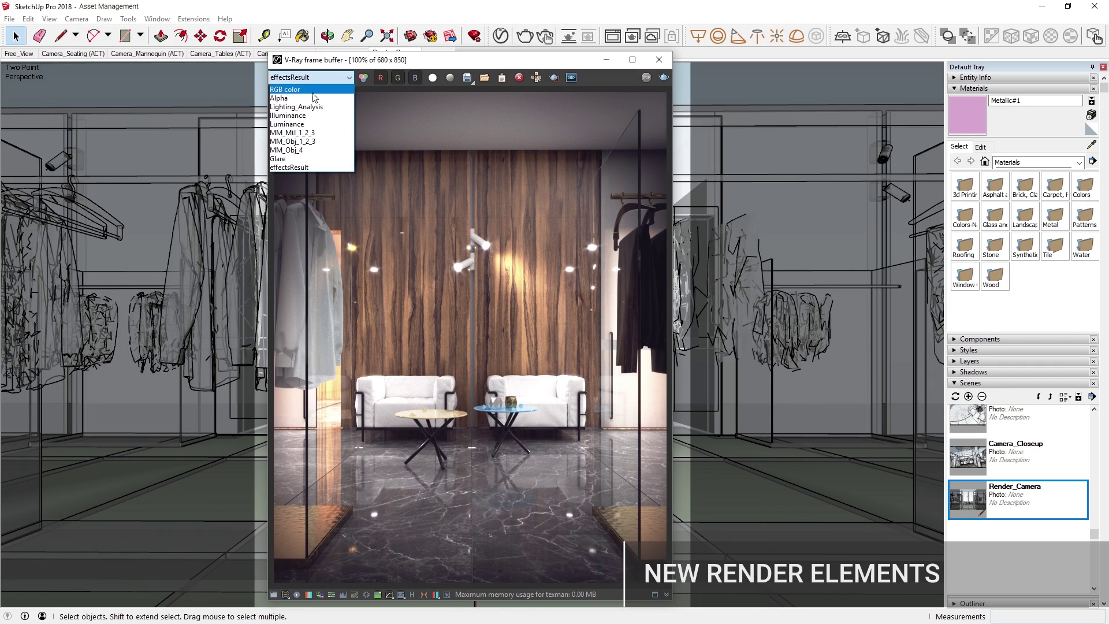
click(313, 107)
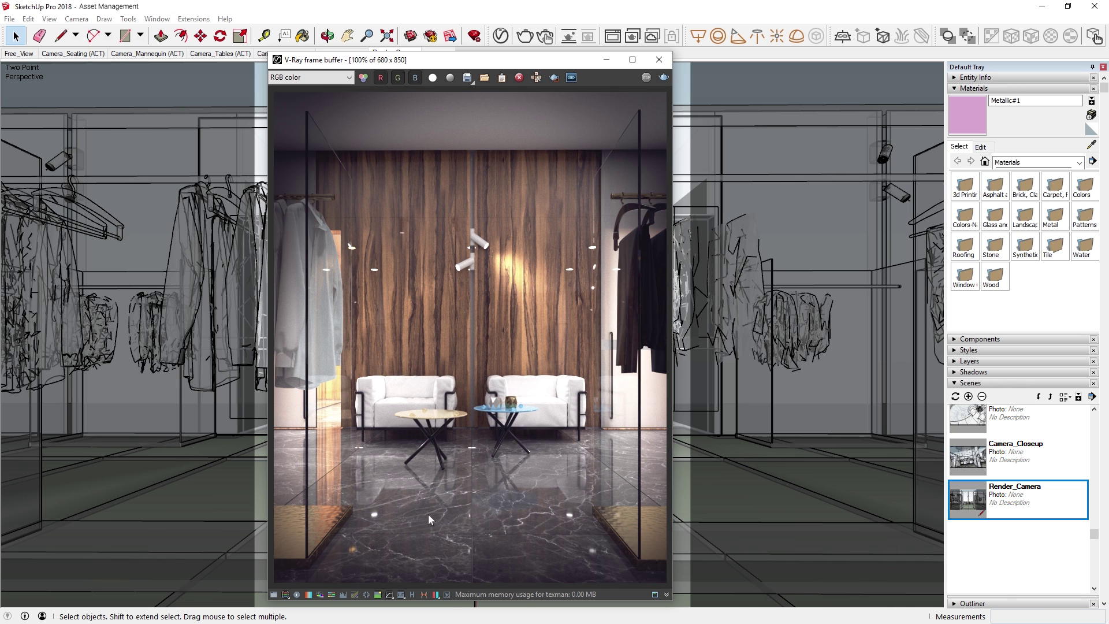
click(446, 596)
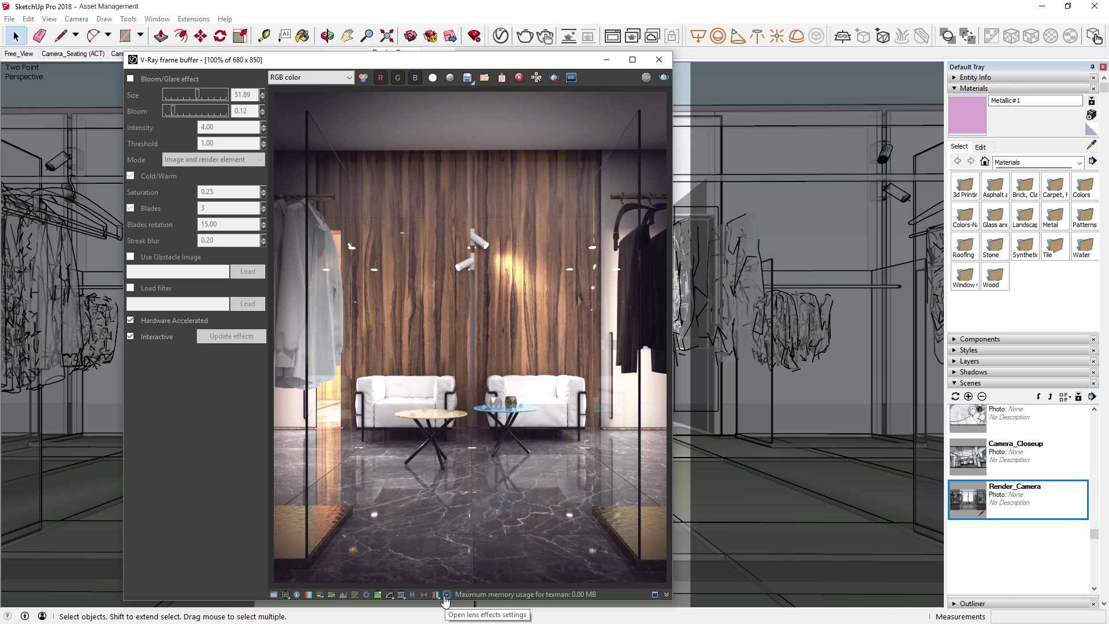
click(130, 79)
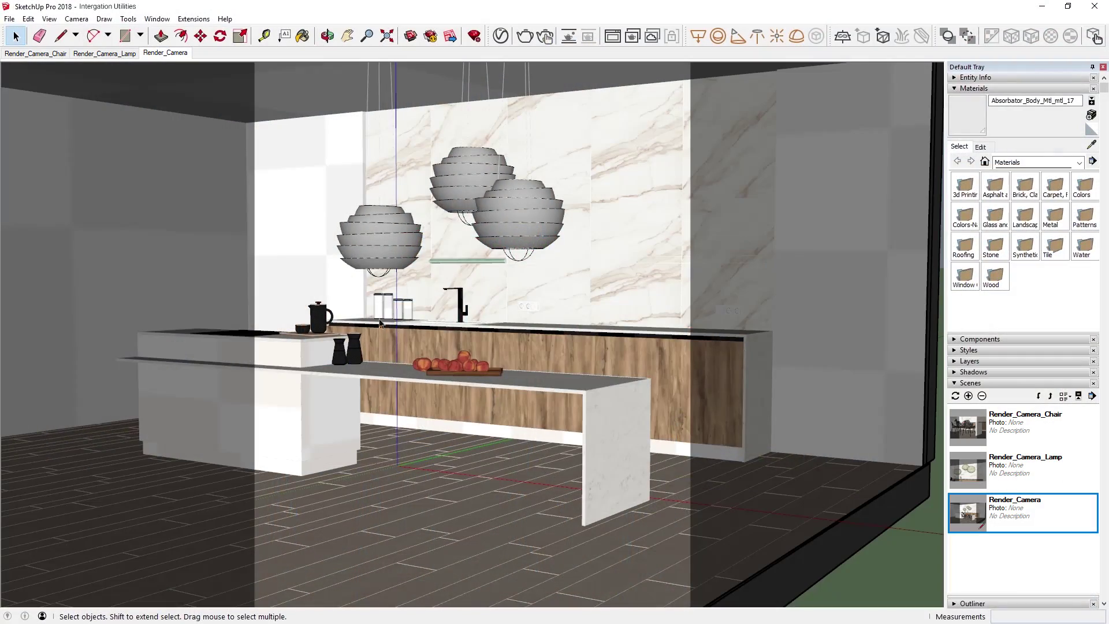
Step: Import the Kitchen_Chairs file into the kitchen model
click(9, 19)
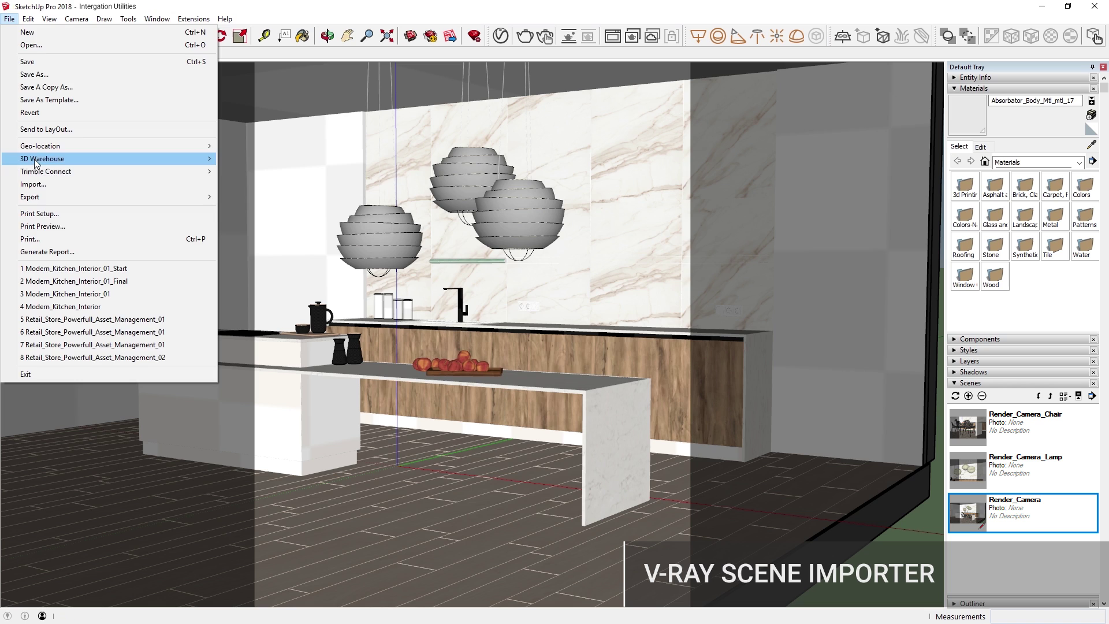
click(32, 184)
click(607, 257)
click(815, 488)
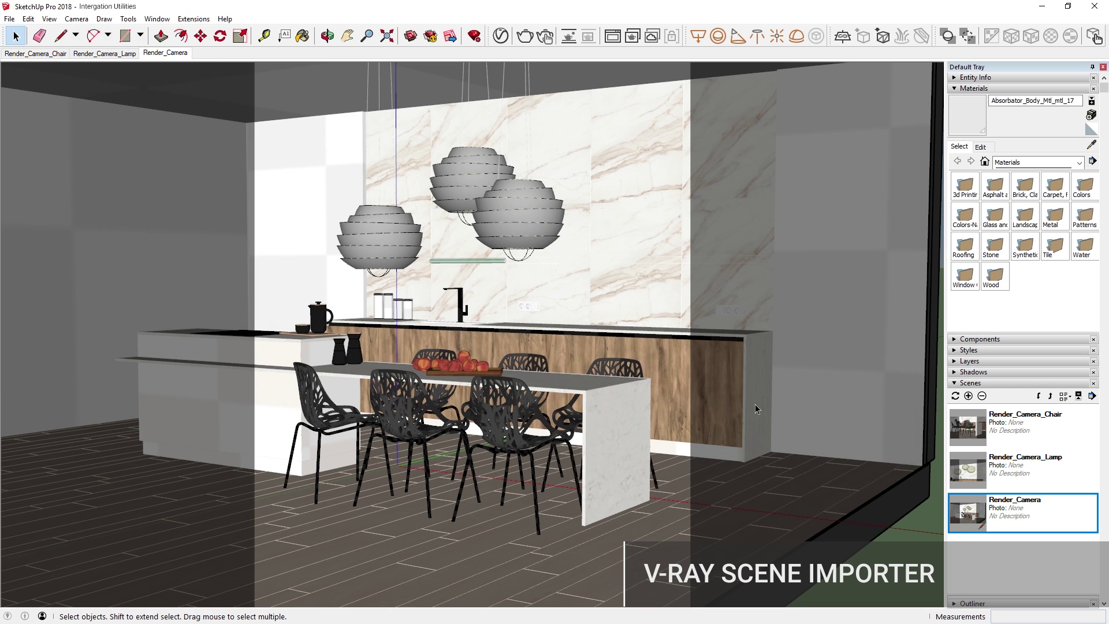
Step: Render the kitchen with the new chairs, then open the Asset Editor's material picker
click(529, 42)
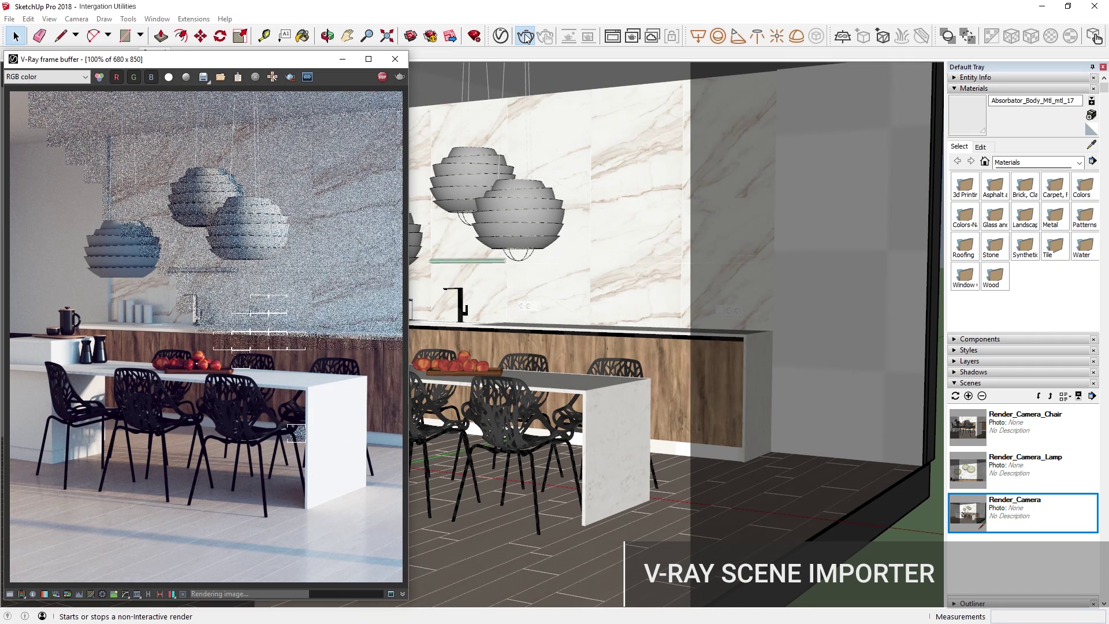
click(396, 59)
click(501, 36)
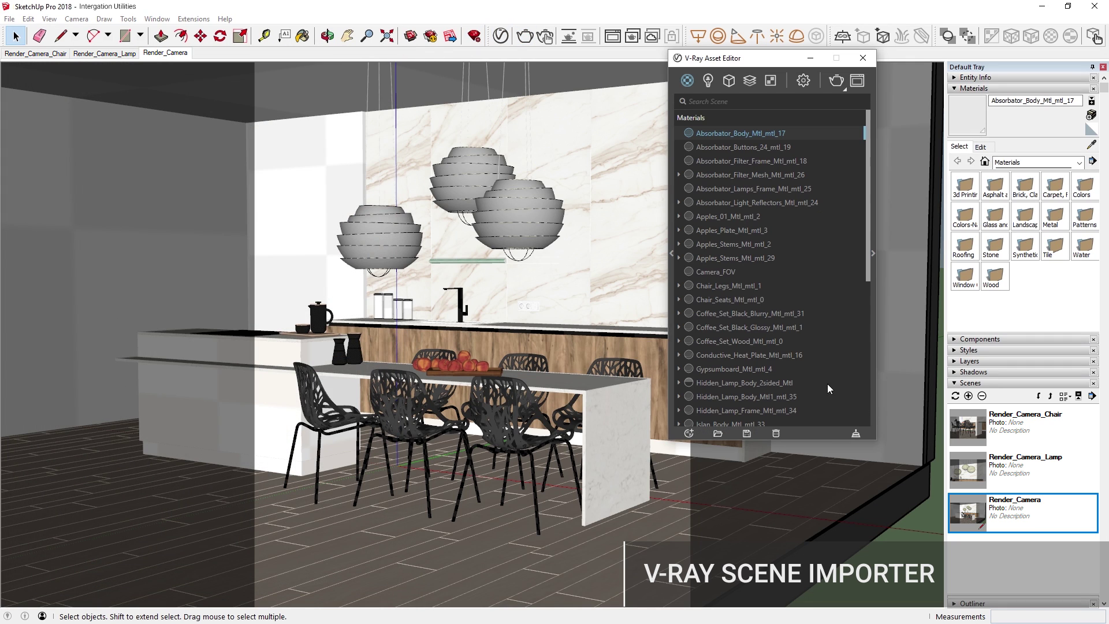
click(1093, 42)
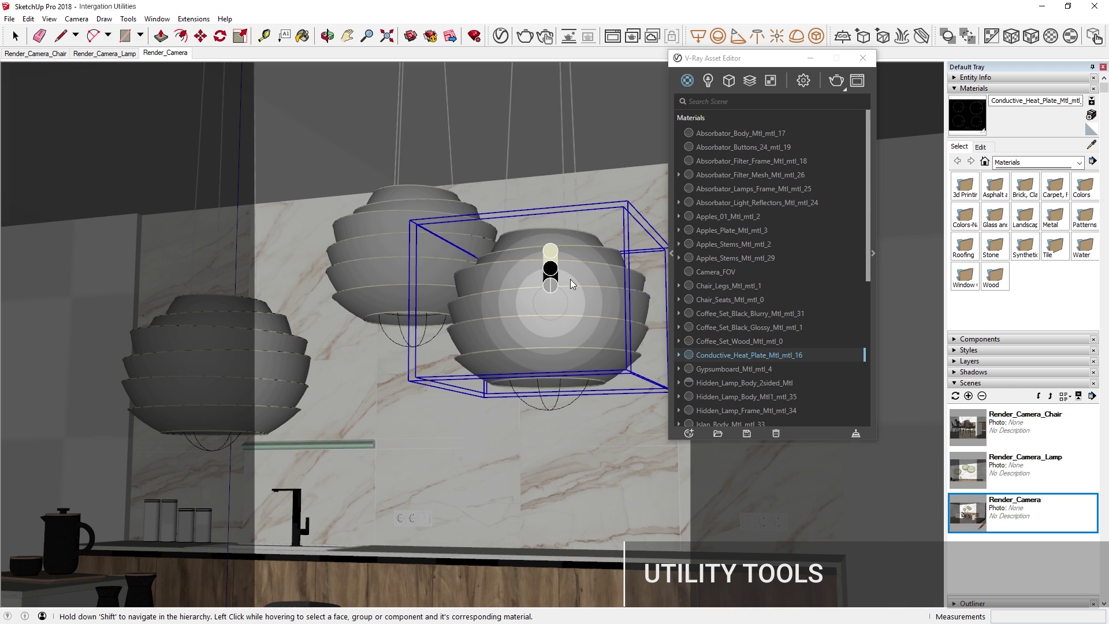
Step: Replace the lamp shades' material with Lamp_Shades_Two_Sided_Mtl
click(573, 272)
key(space)
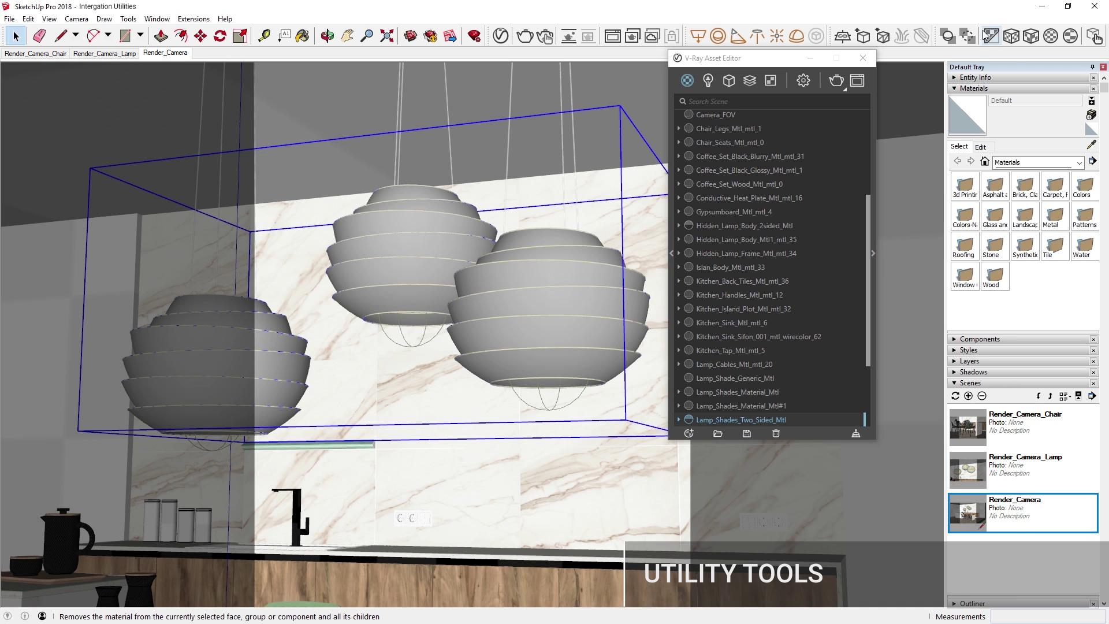
click(990, 37)
scroll(761, 406, down, 2)
right_click(753, 363)
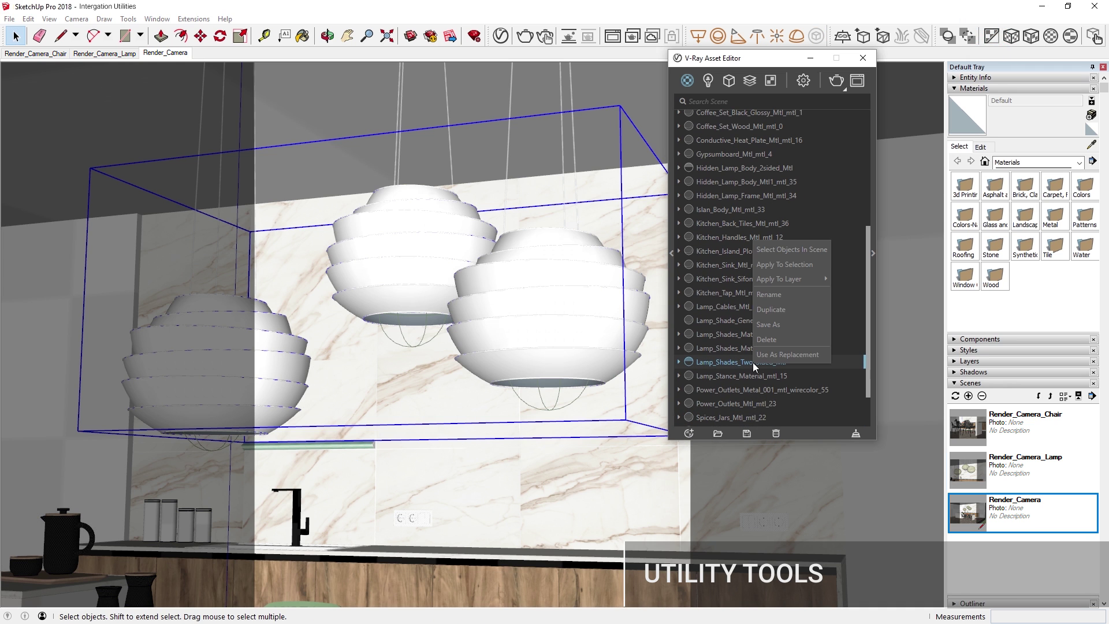
click(783, 265)
Step: Preview the shades in a render and make their checker mapping coarser
click(545, 36)
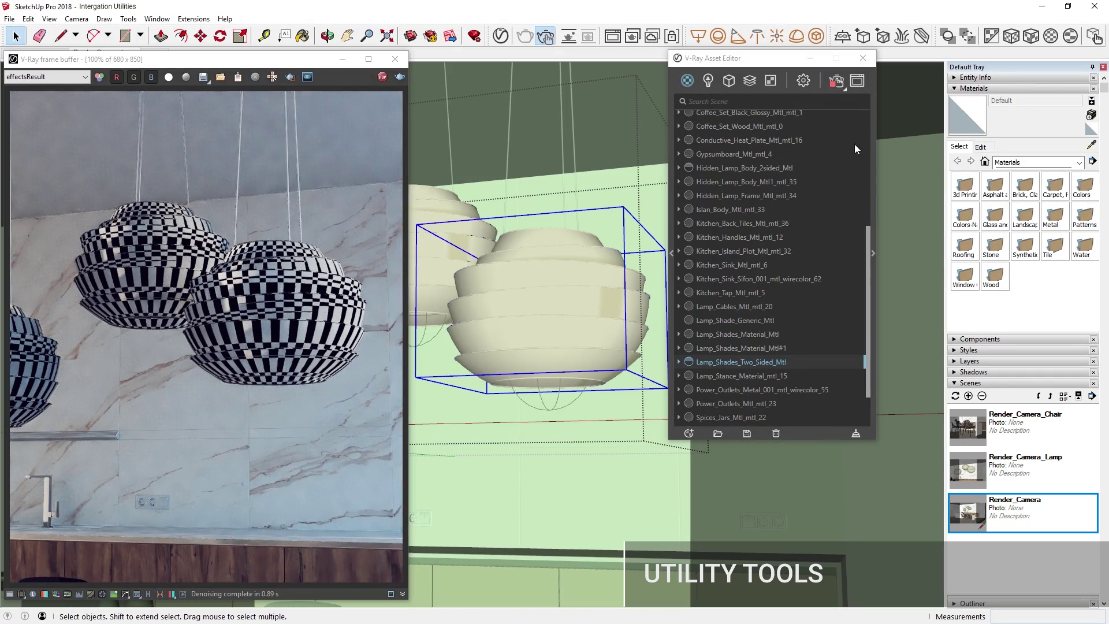
click(1051, 36)
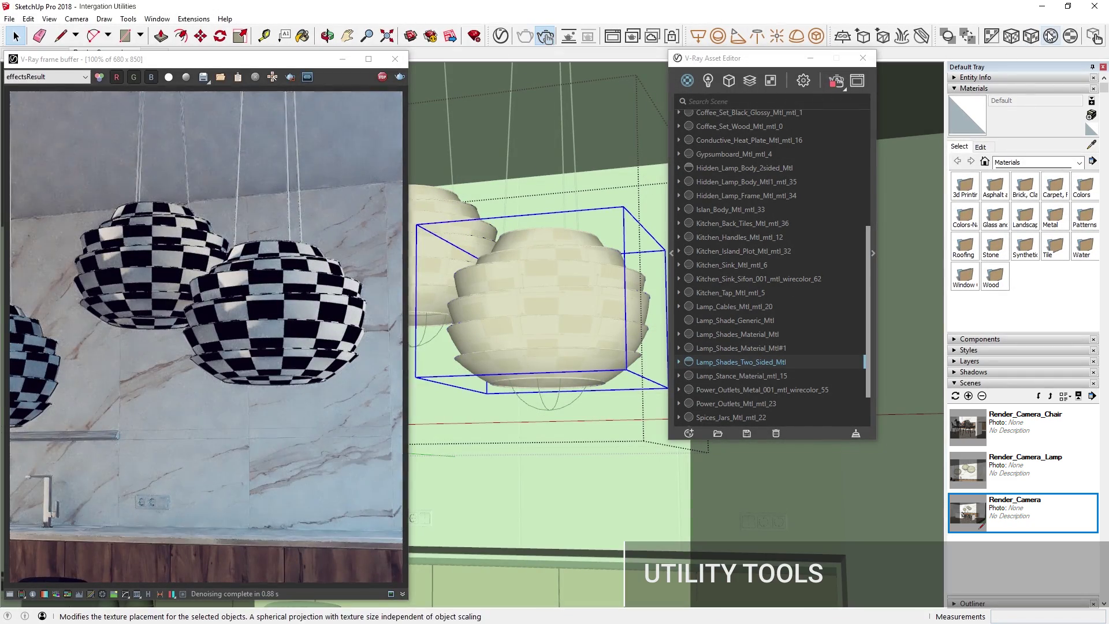
click(383, 77)
click(396, 59)
click(863, 57)
Step: Raise the hanging lamp's light intensity with the light intensity tool
click(720, 297)
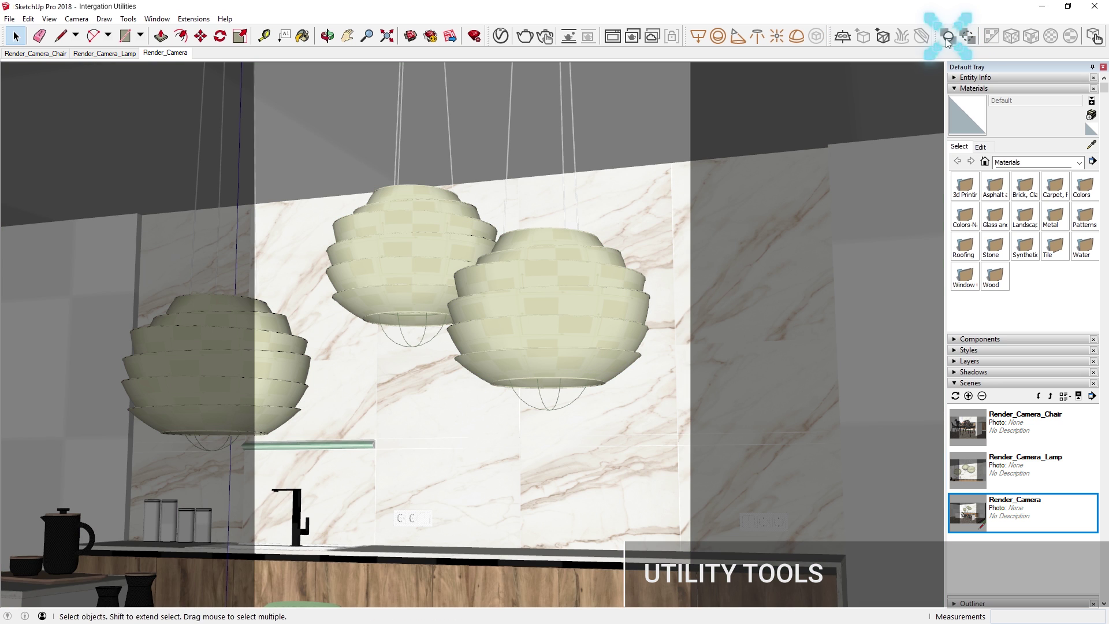
click(948, 36)
click(1094, 39)
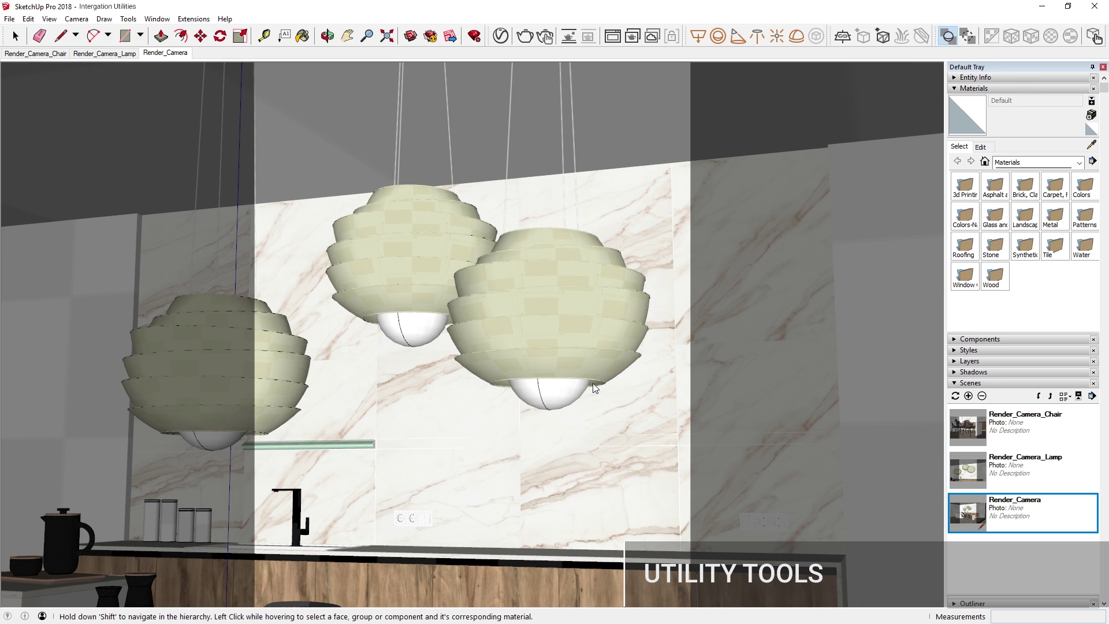
drag(549, 362, 549, 349)
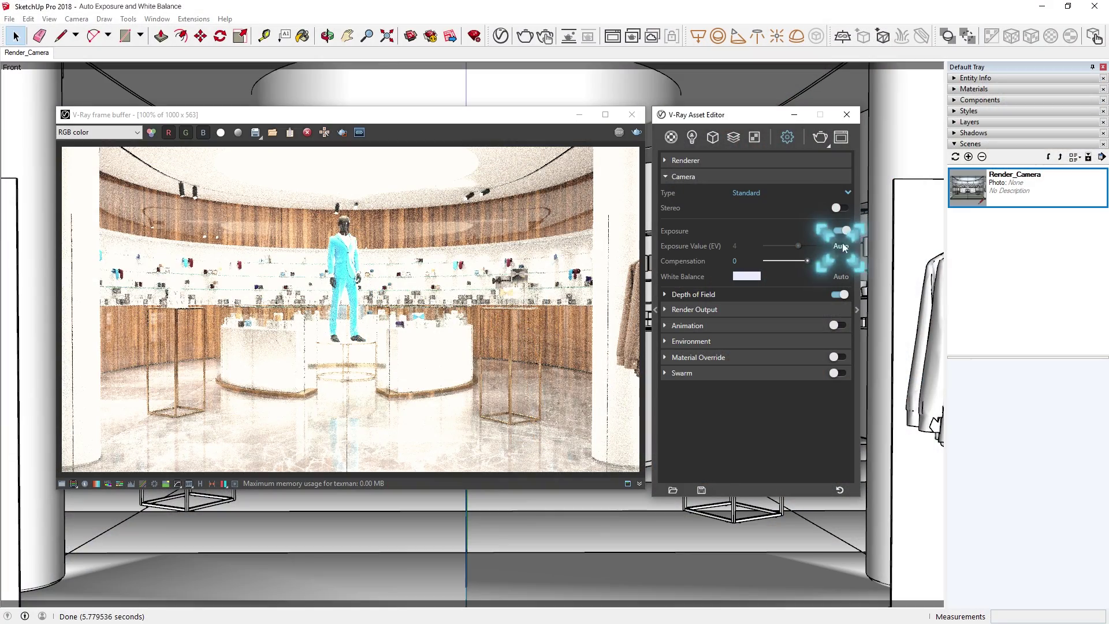
Step: Switch camera exposure to Auto, set compensation to -0.4, and re-render the store
click(820, 137)
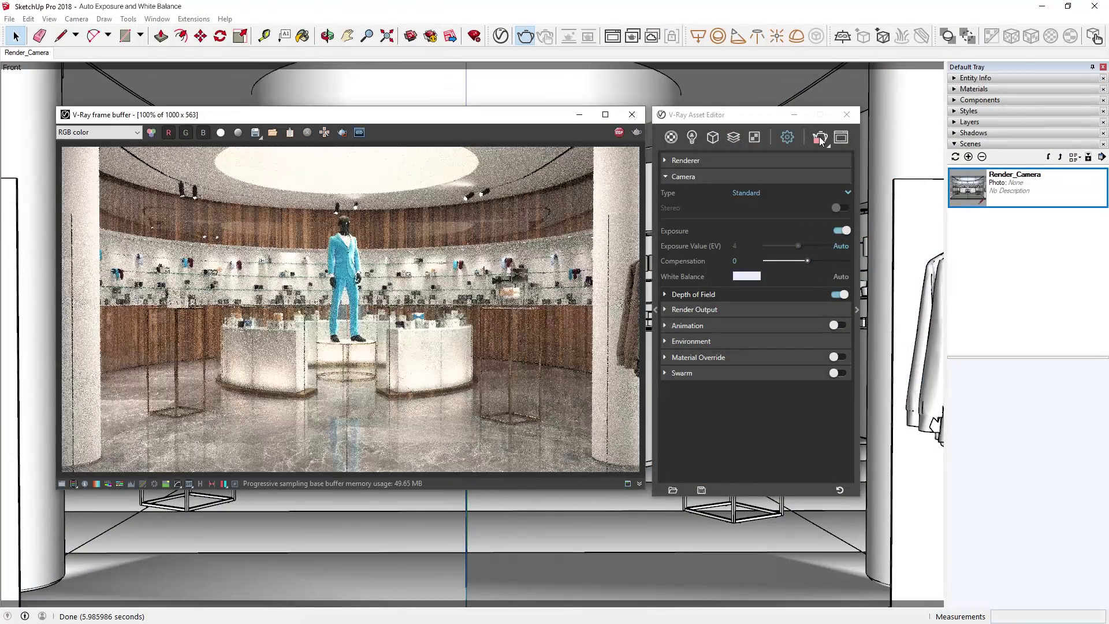
click(820, 139)
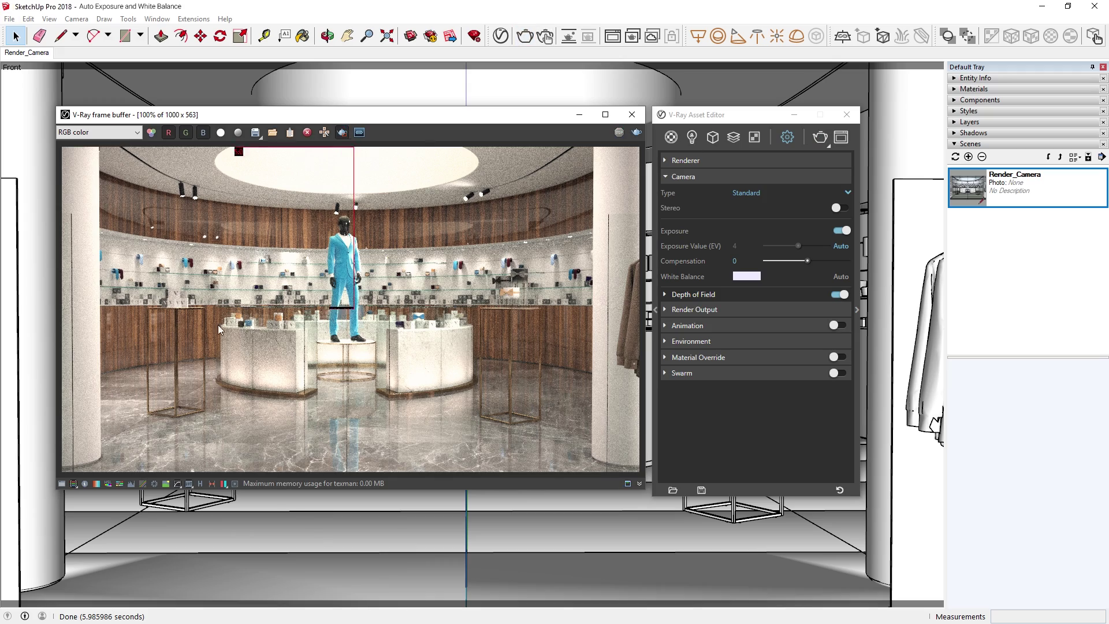
drag(808, 261, 800, 261)
click(820, 139)
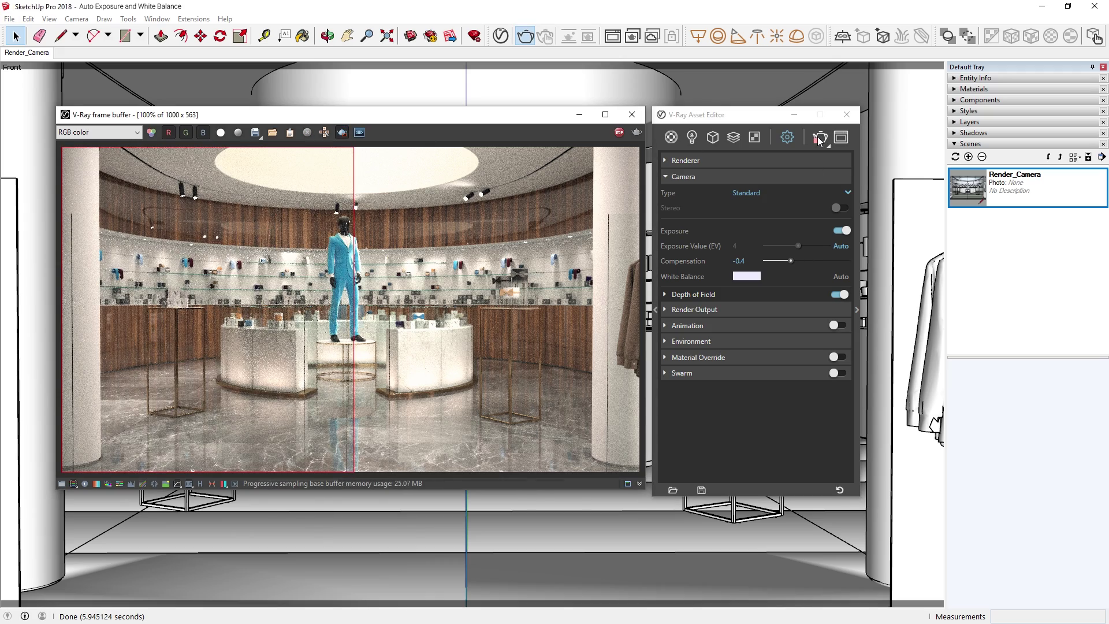
click(820, 138)
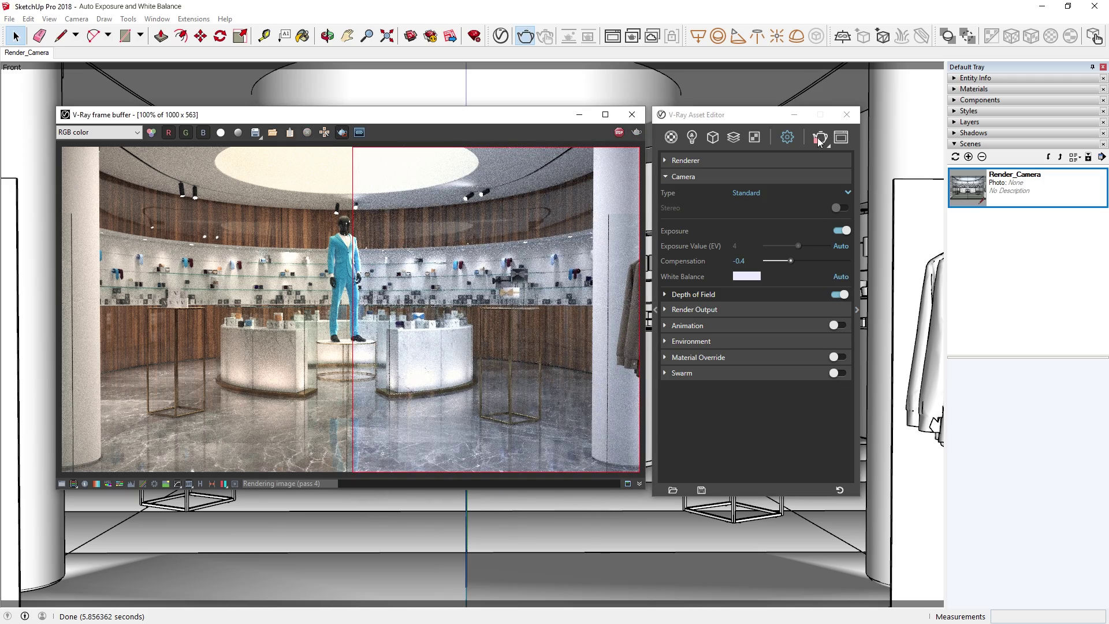
click(820, 139)
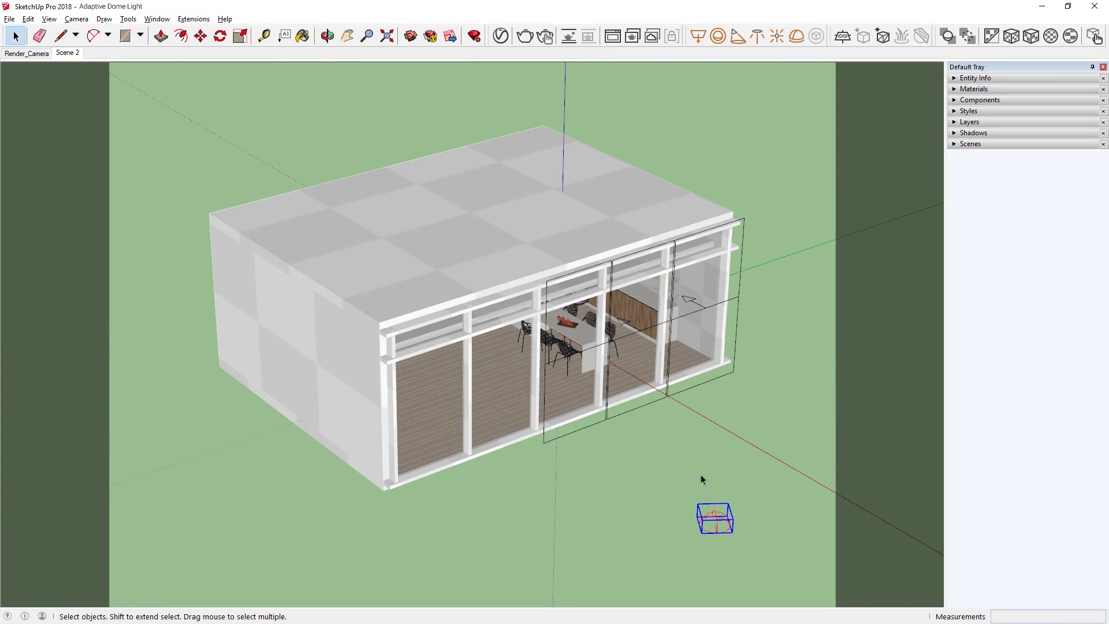
Step: Delete the Portal Light, then render the kitchen from the Render_Camera scene
click(499, 36)
click(360, 333)
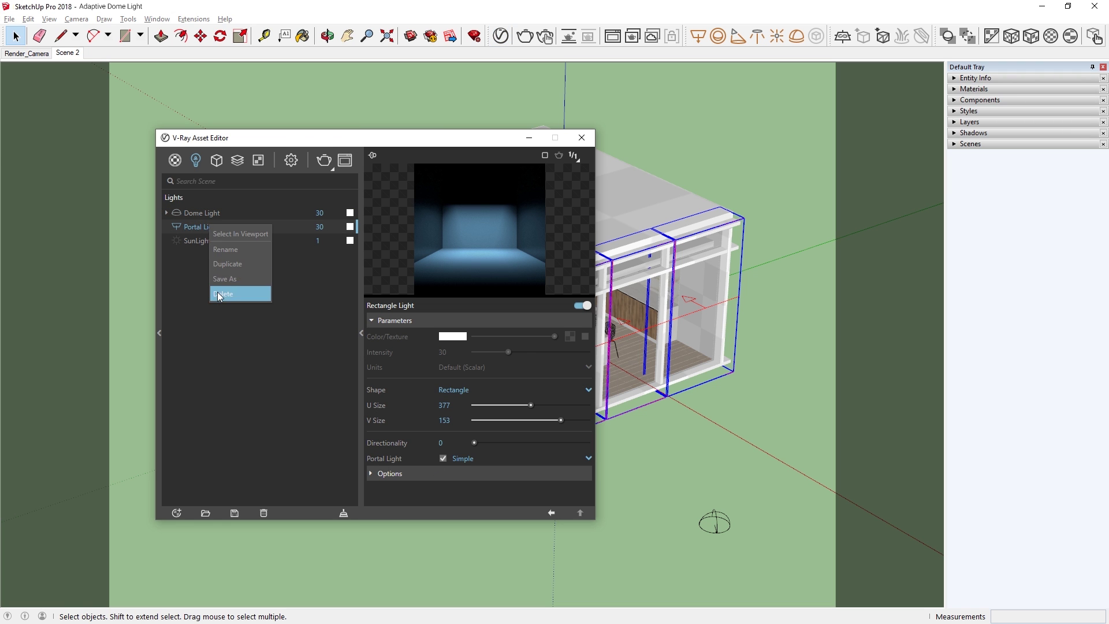
click(219, 295)
click(582, 137)
click(29, 55)
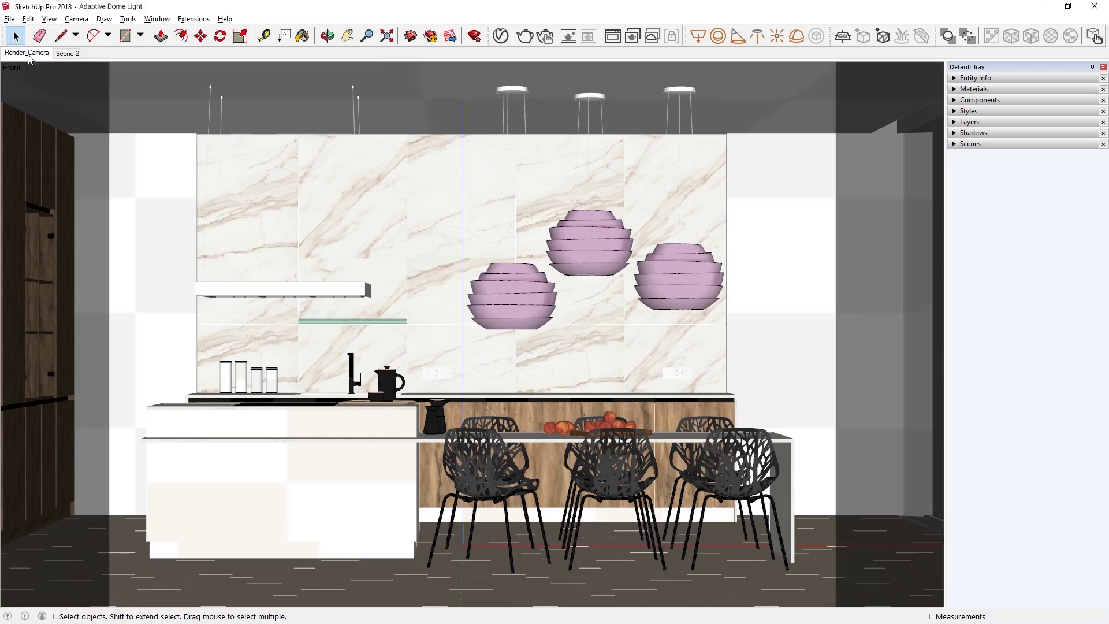
click(526, 37)
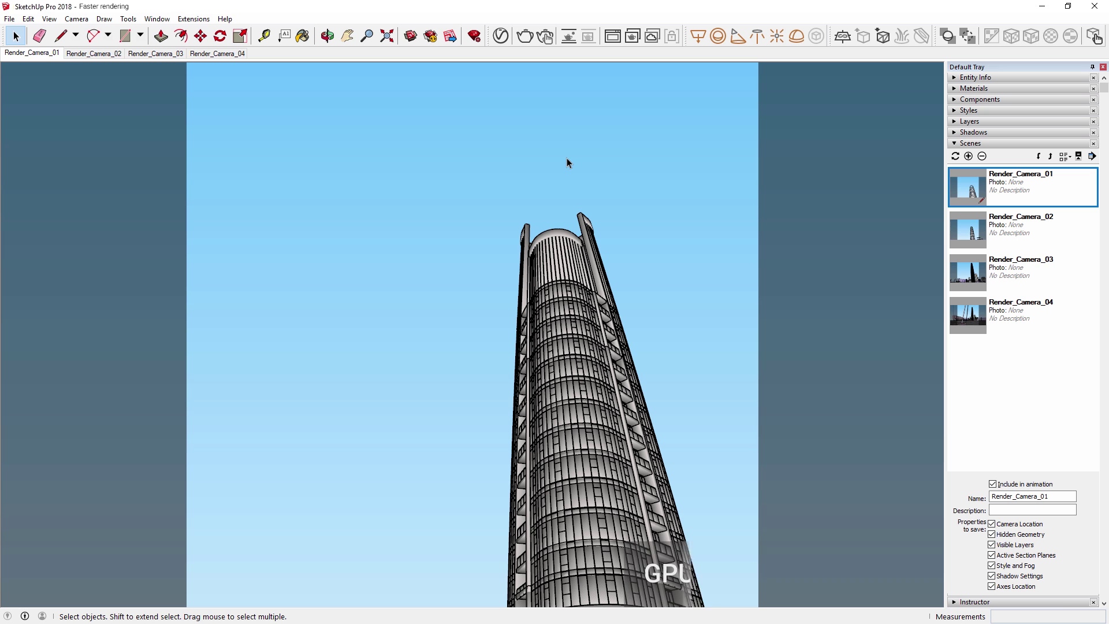
Step: Start an interactive GPU render of the tower view from the render settings
click(500, 36)
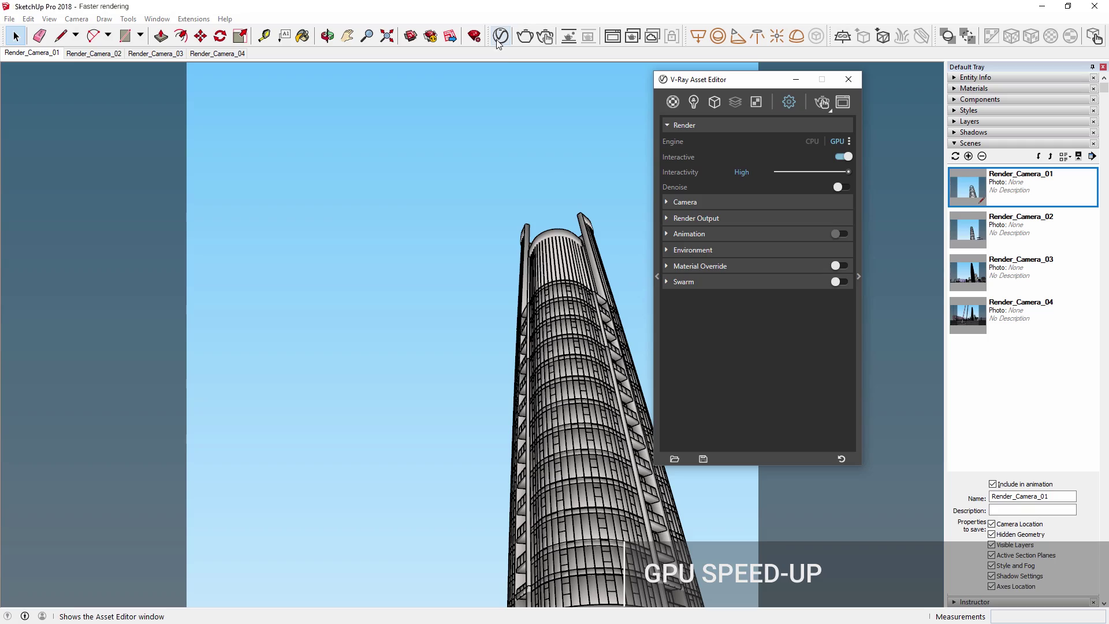
click(822, 103)
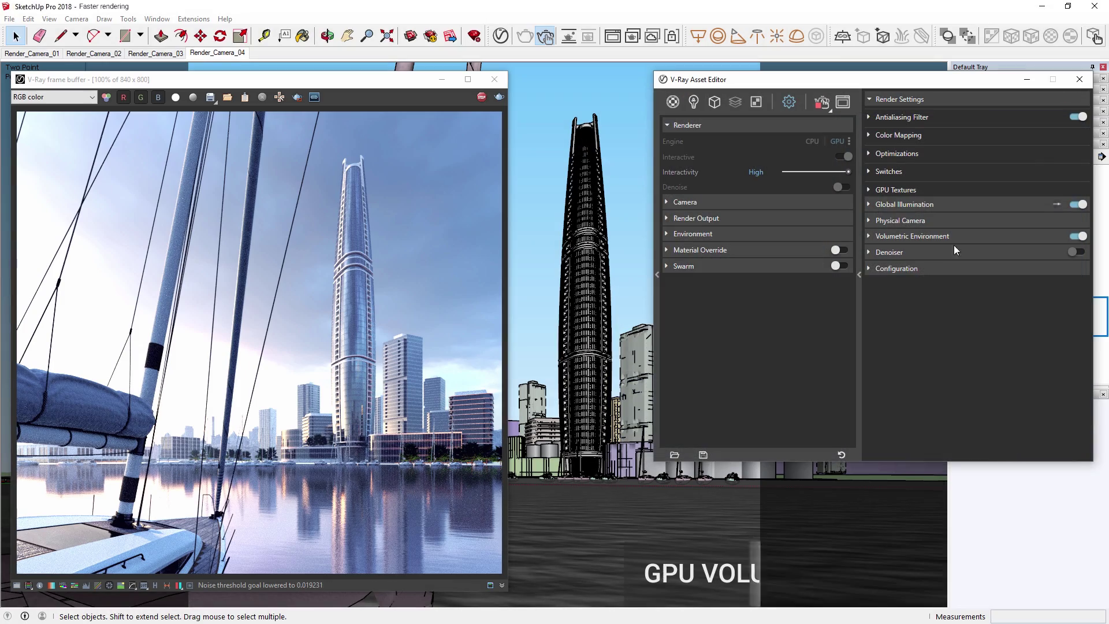
Step: Set the volumetric environment to Environment Fog with Distance 15000 and Height 2000
click(955, 237)
click(1086, 253)
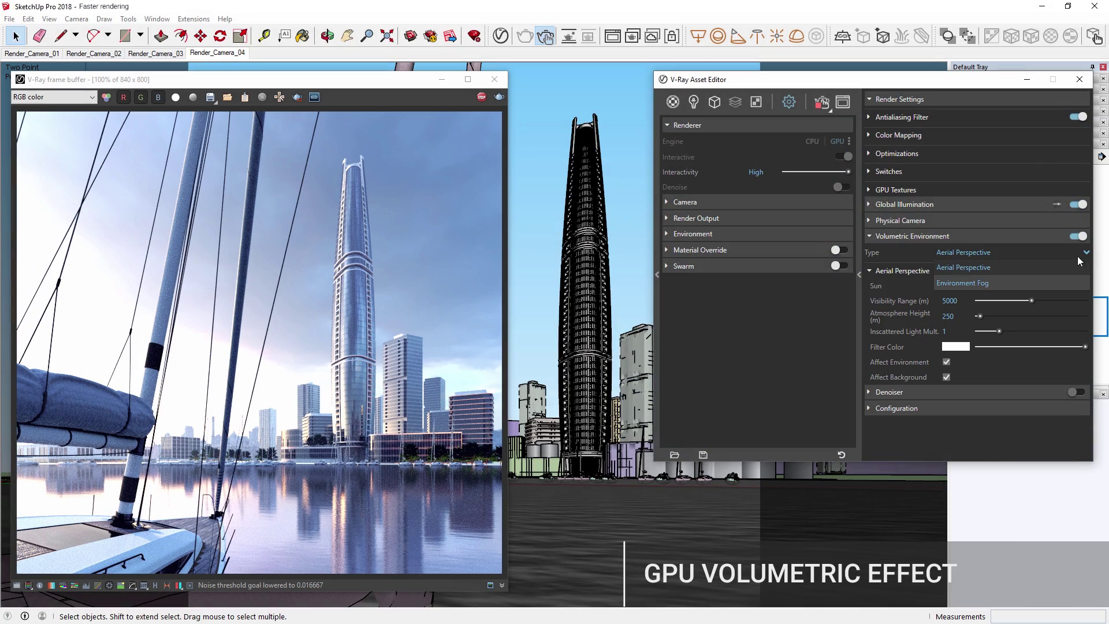
click(979, 283)
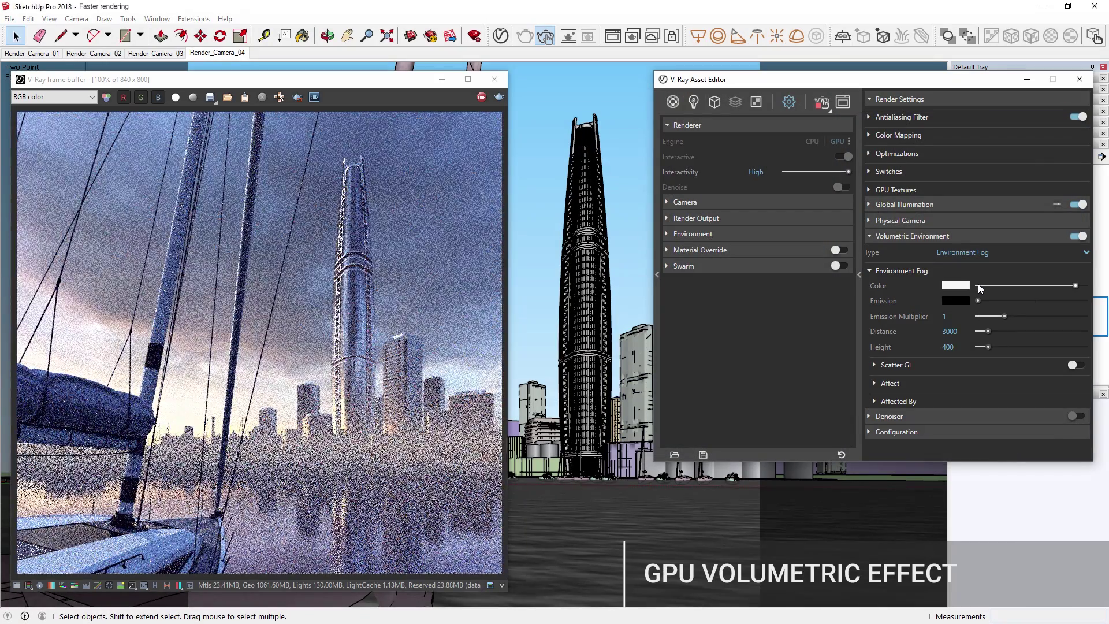
click(948, 332)
text(15000)
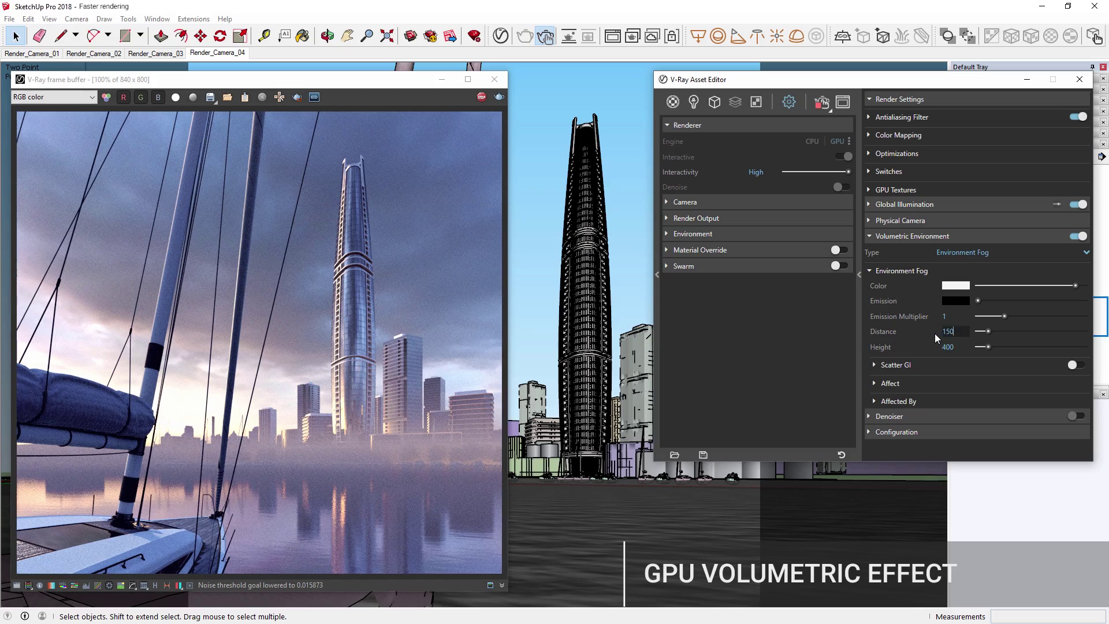
key(Tab)
text(2000)
key(Return)
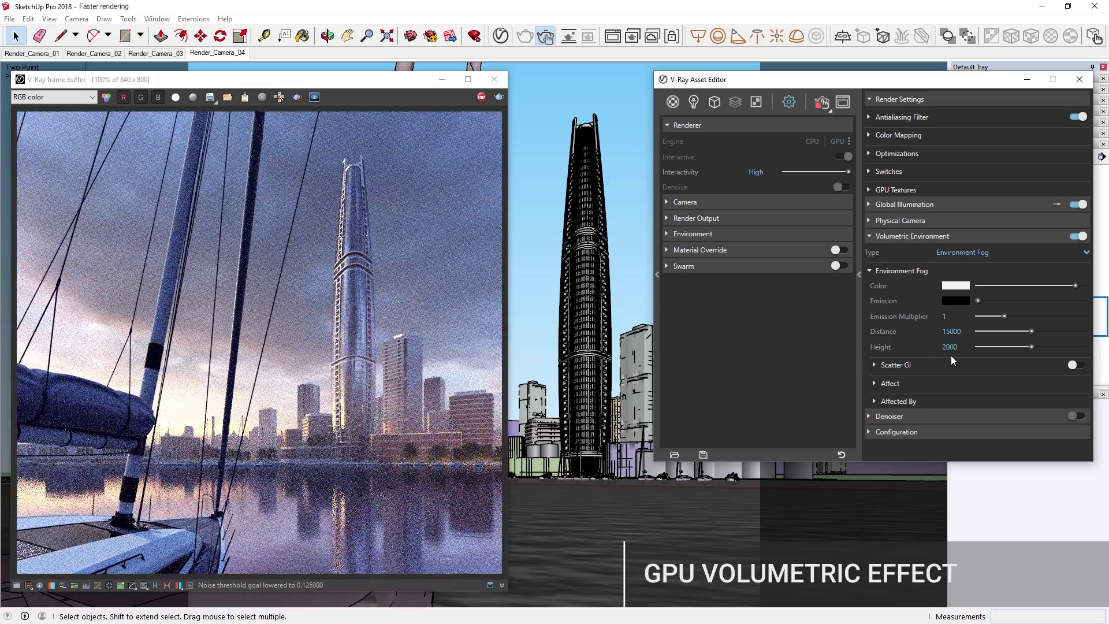
Step: Enable the denoiser and depth of field, turn off Interactive, and render the foggy city
click(482, 98)
click(1074, 416)
click(789, 203)
click(842, 321)
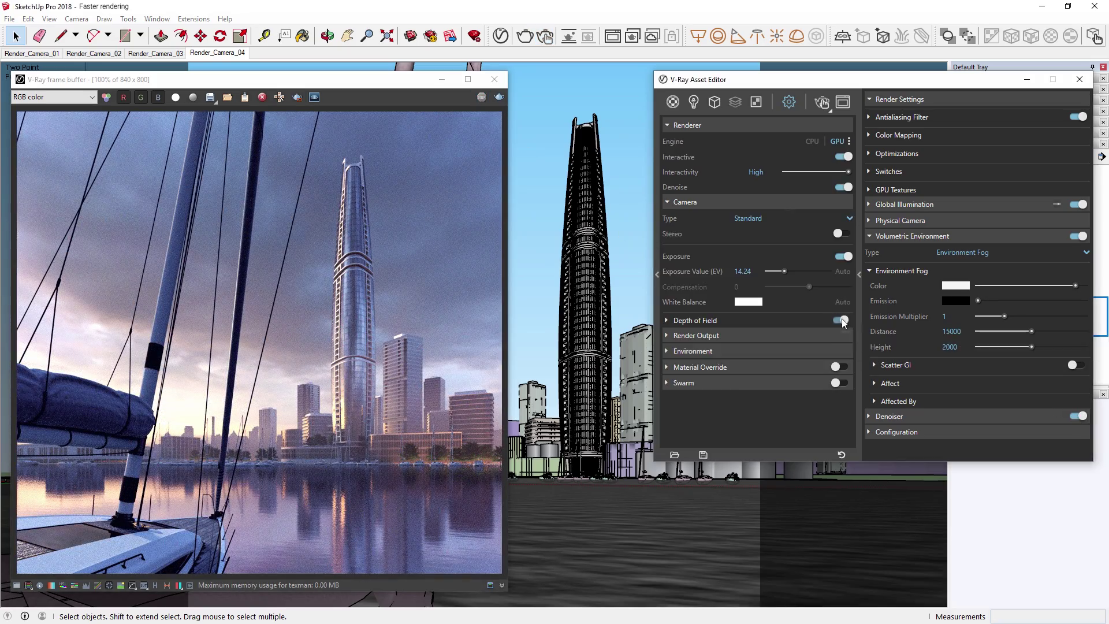
click(843, 156)
click(824, 104)
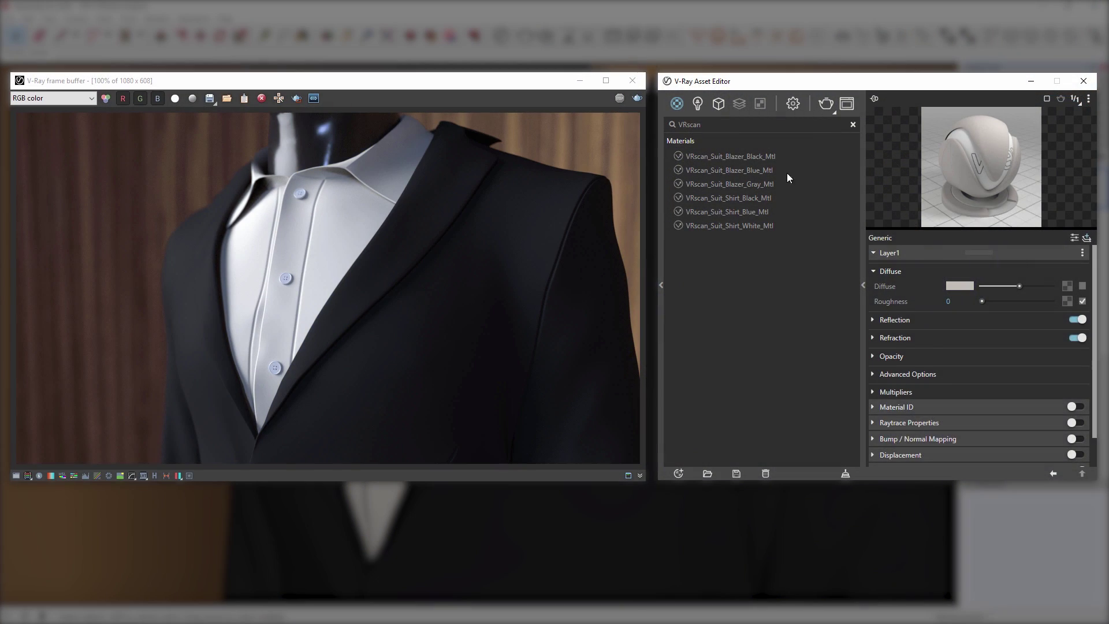
Step: Preview the black blazer, gray blazer and blue shirt VRscan materials, then render the suit scene
click(779, 156)
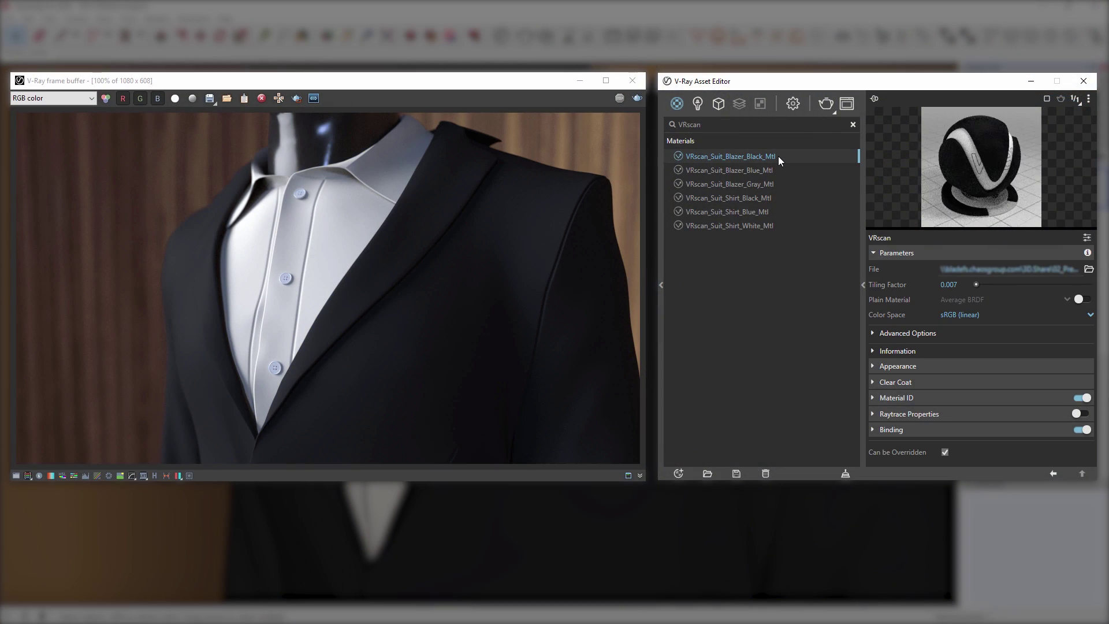
click(773, 184)
click(768, 211)
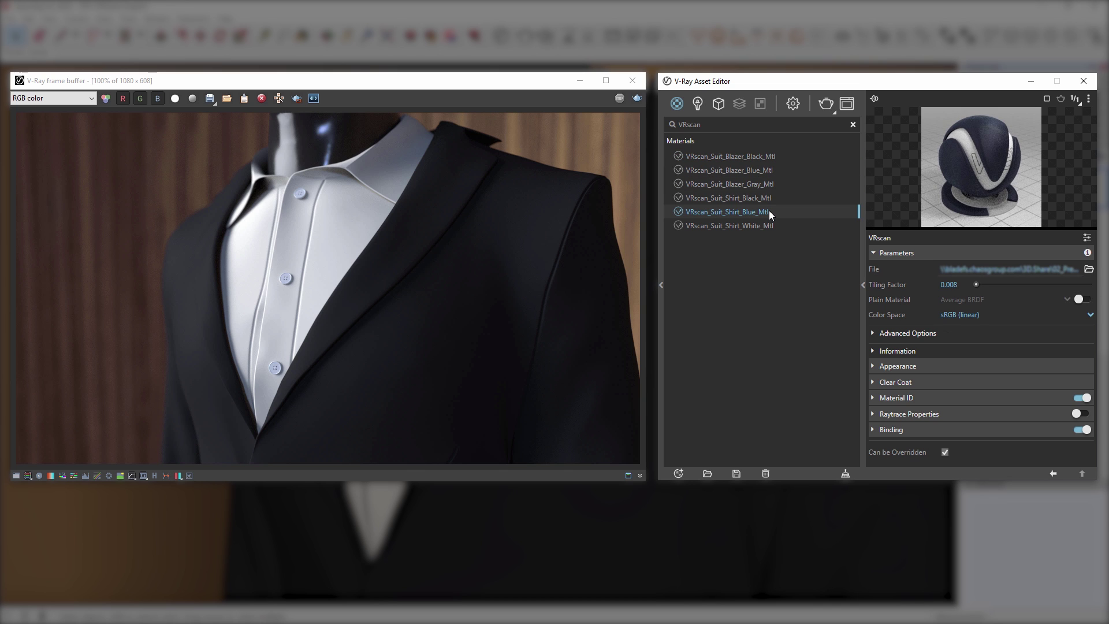
click(793, 110)
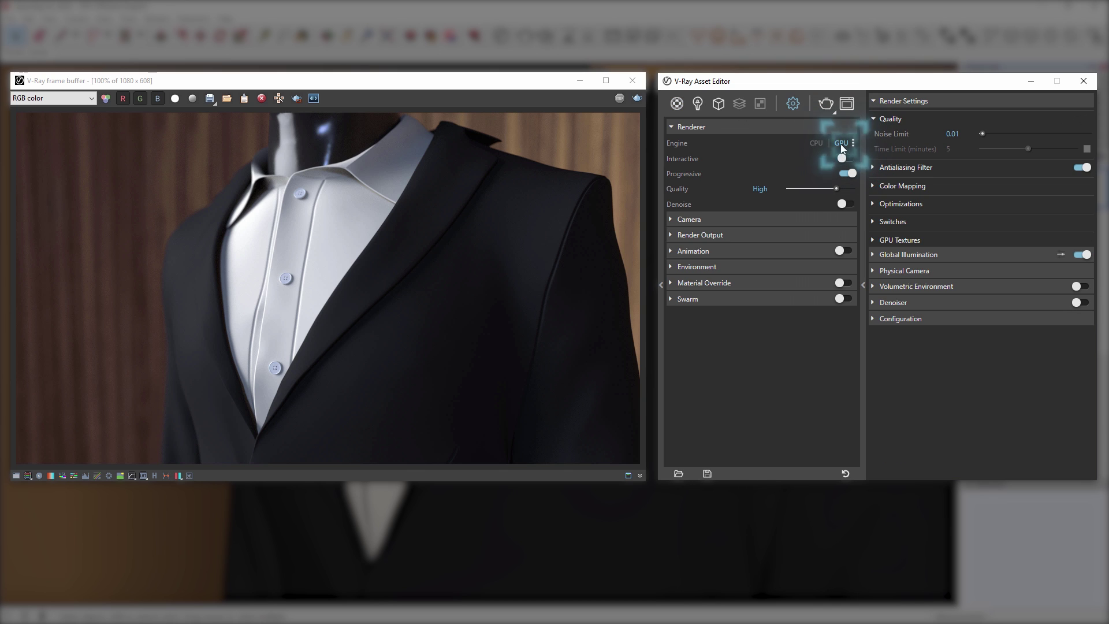
click(827, 104)
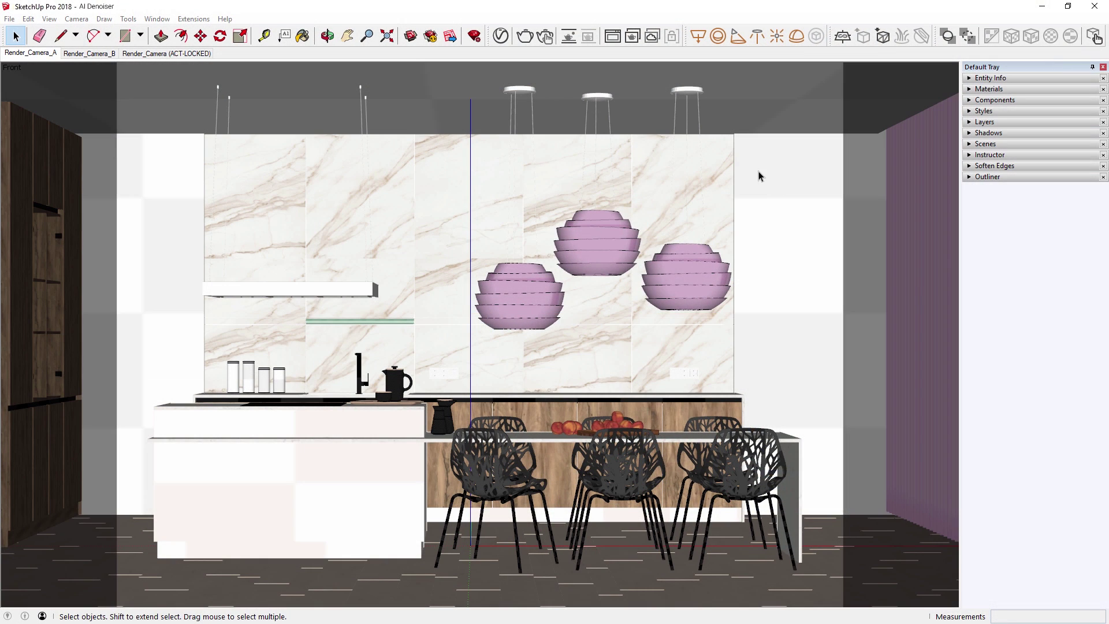
Step: Set the denoiser engine to NVIDIA AI in the V-Ray settings
click(500, 36)
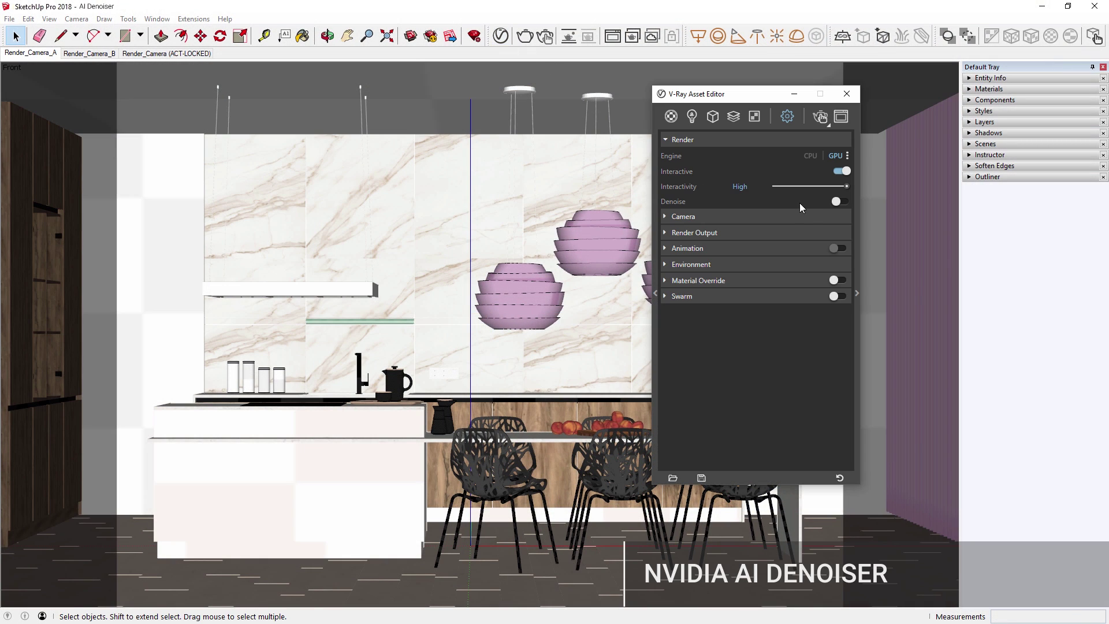
click(857, 293)
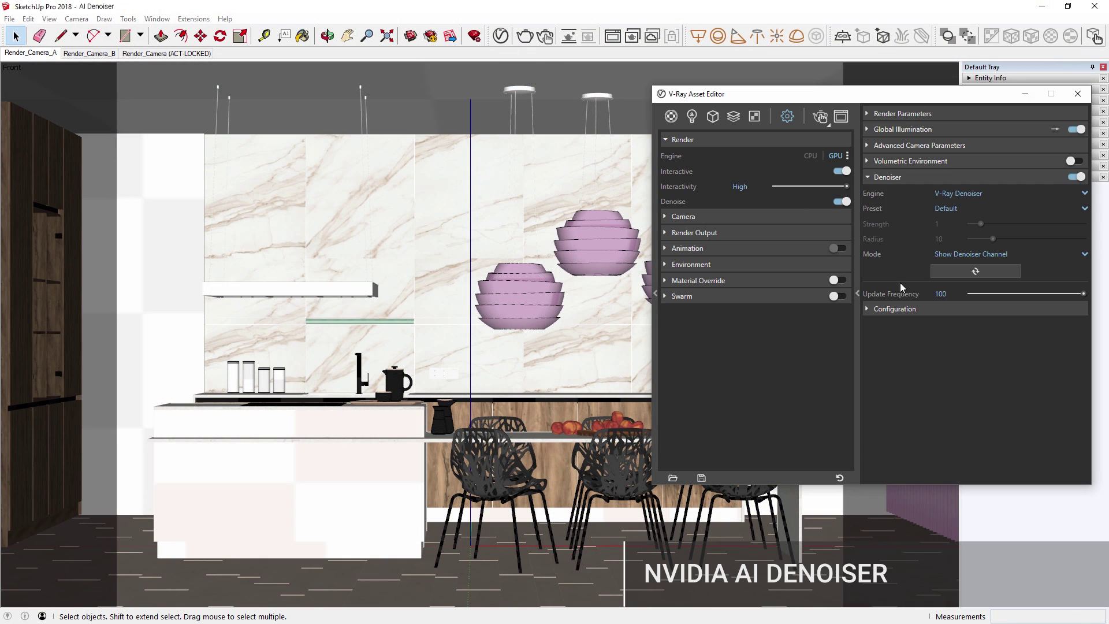
click(976, 223)
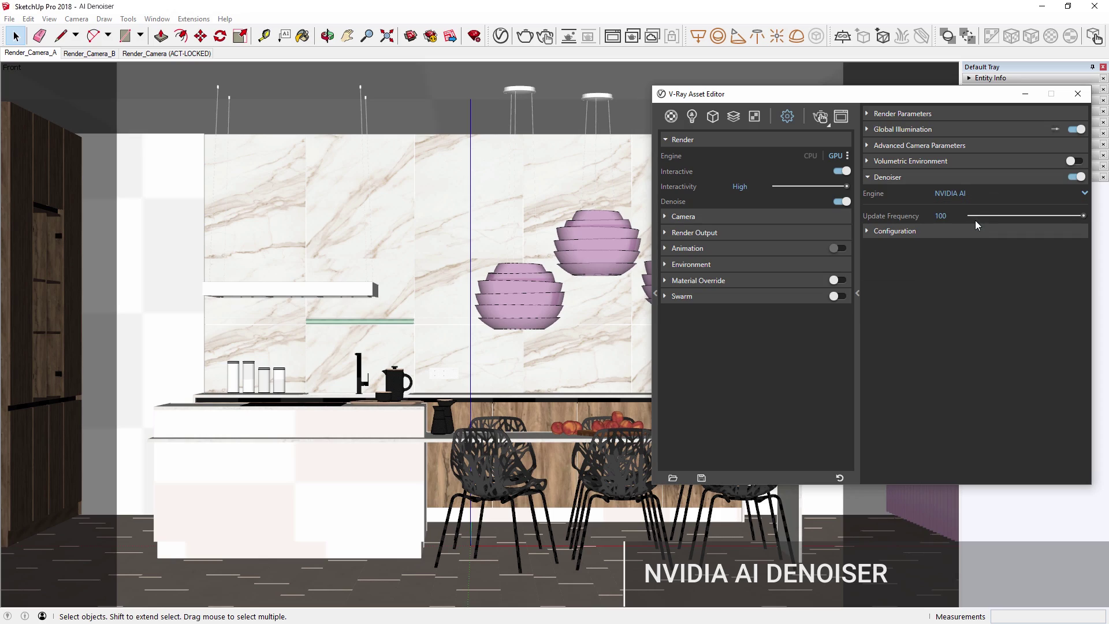
Step: Render the kitchen, then switch to the Render_Camera_B fruit close-up scene
click(820, 116)
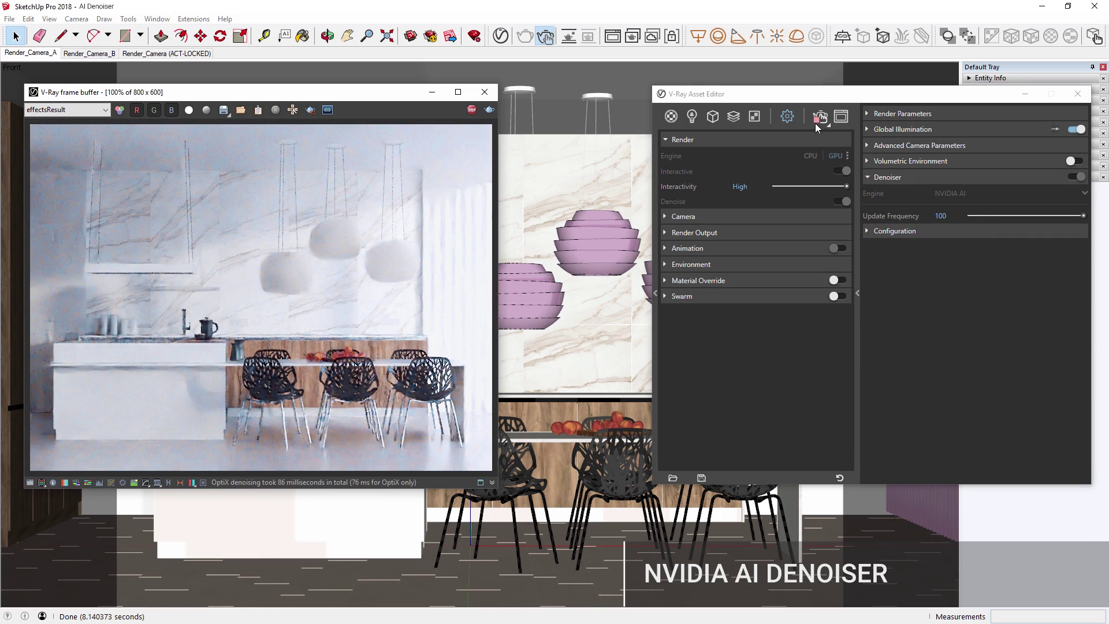
middle_drag(550, 588, 480, 560)
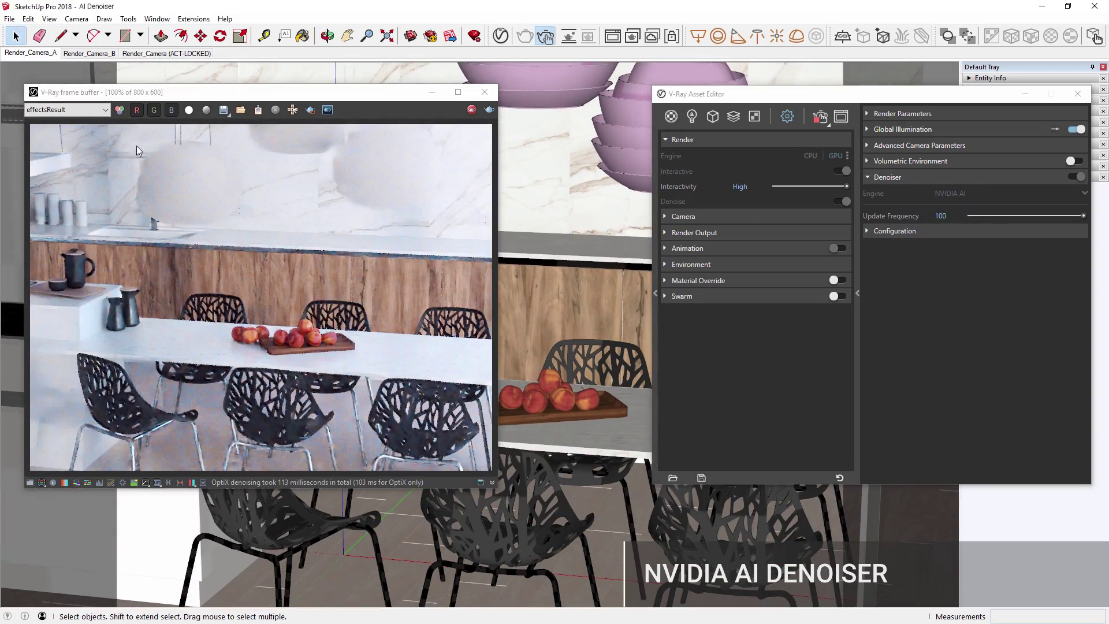
click(98, 53)
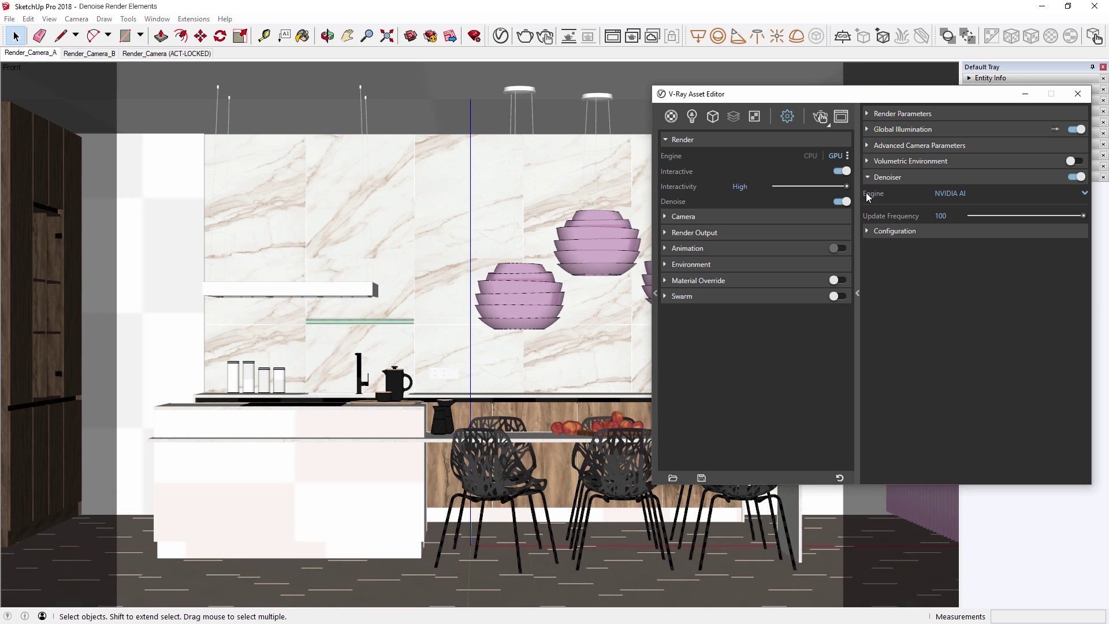
Step: Switch the denoiser to V-Ray Denoiser and add GI, Reflection, Specular and Refraction render elements
click(950, 193)
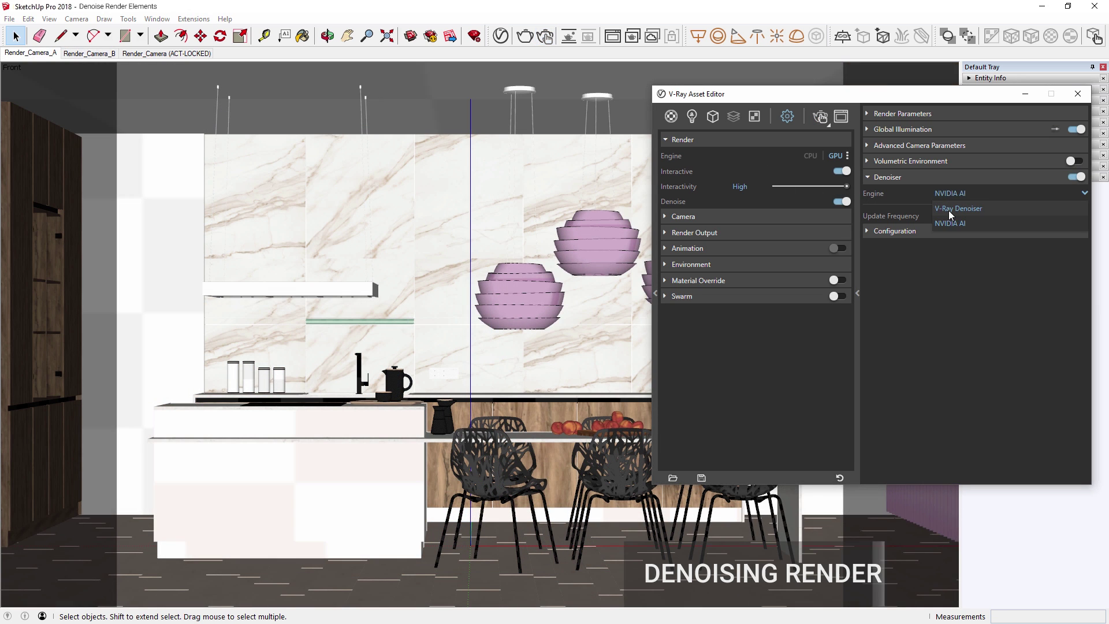
click(950, 209)
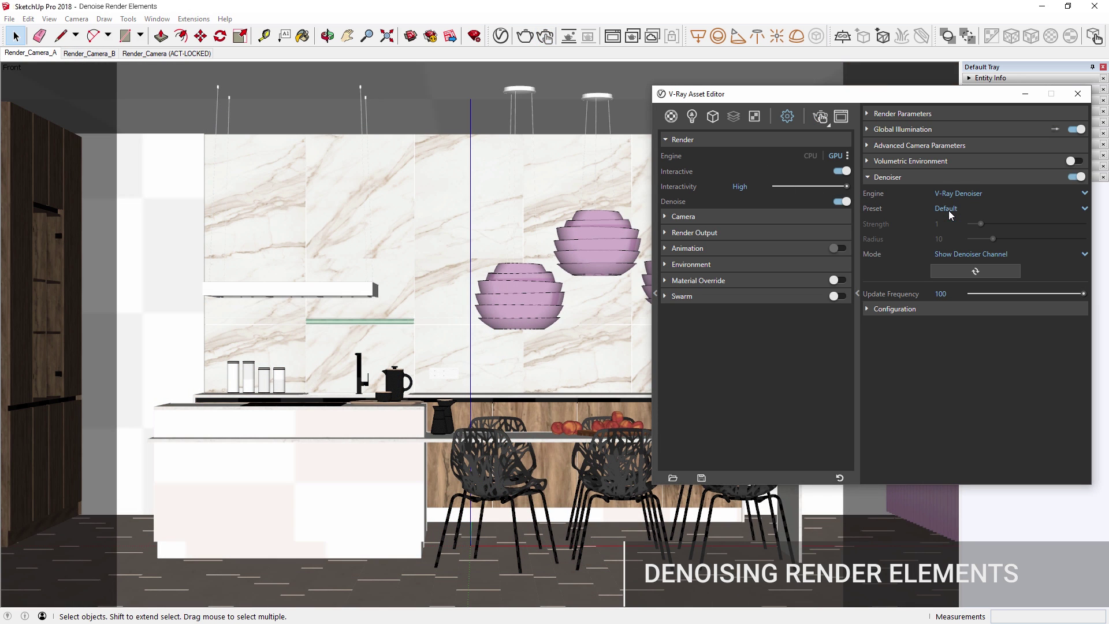
mouse_move(730, 122)
click(762, 300)
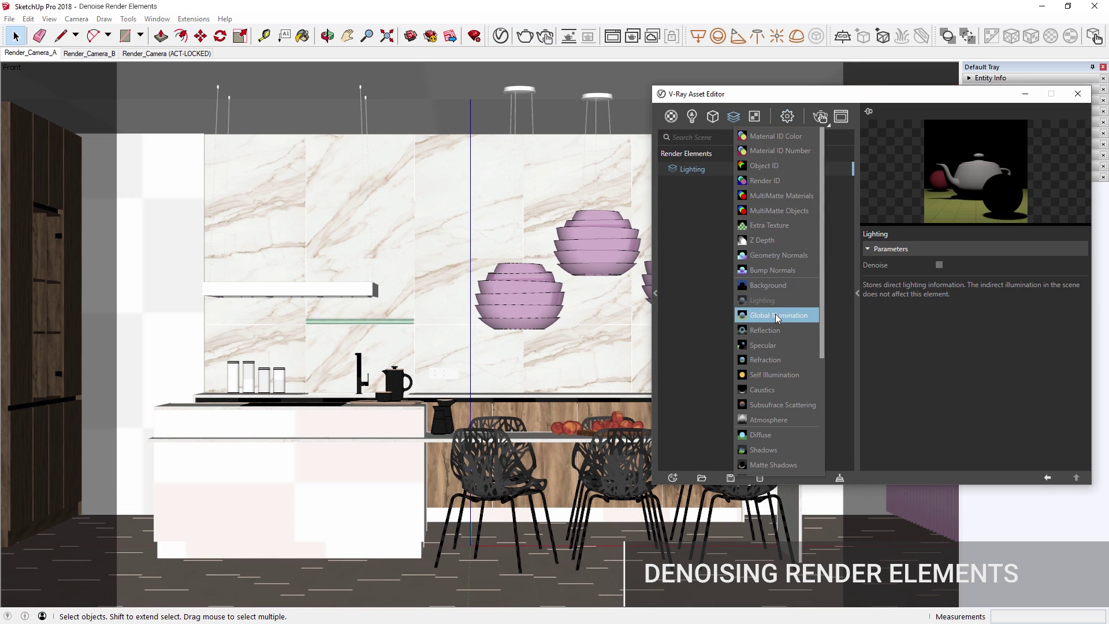
click(774, 315)
click(766, 330)
click(766, 345)
click(765, 359)
Step: Review the Global Illumination and Lighting elements, then turn off Interactive and render
click(688, 171)
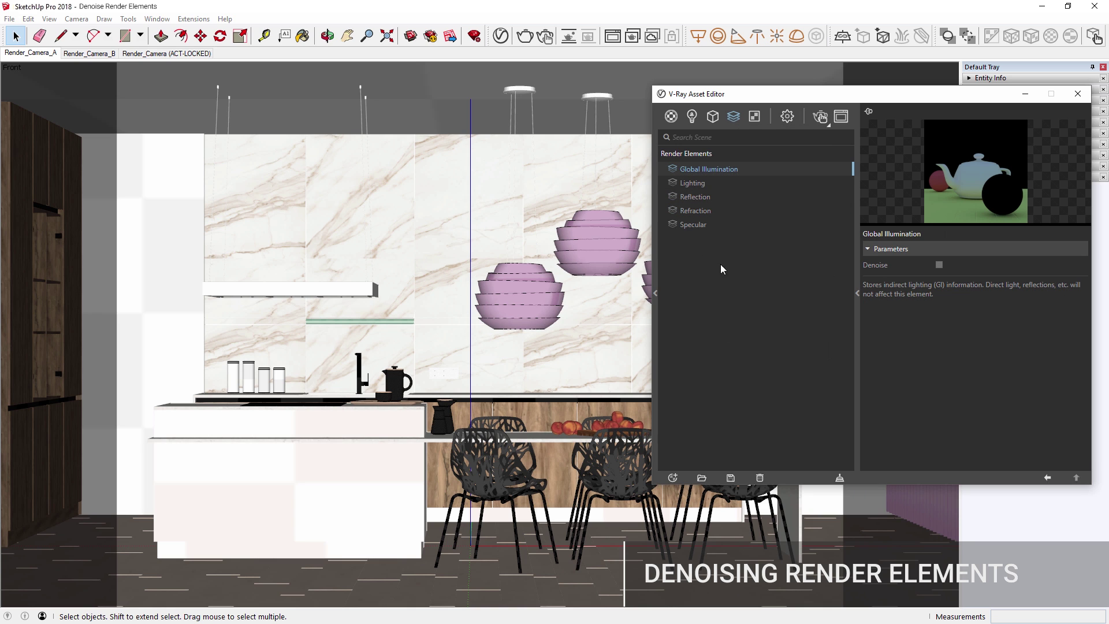
key(Down)
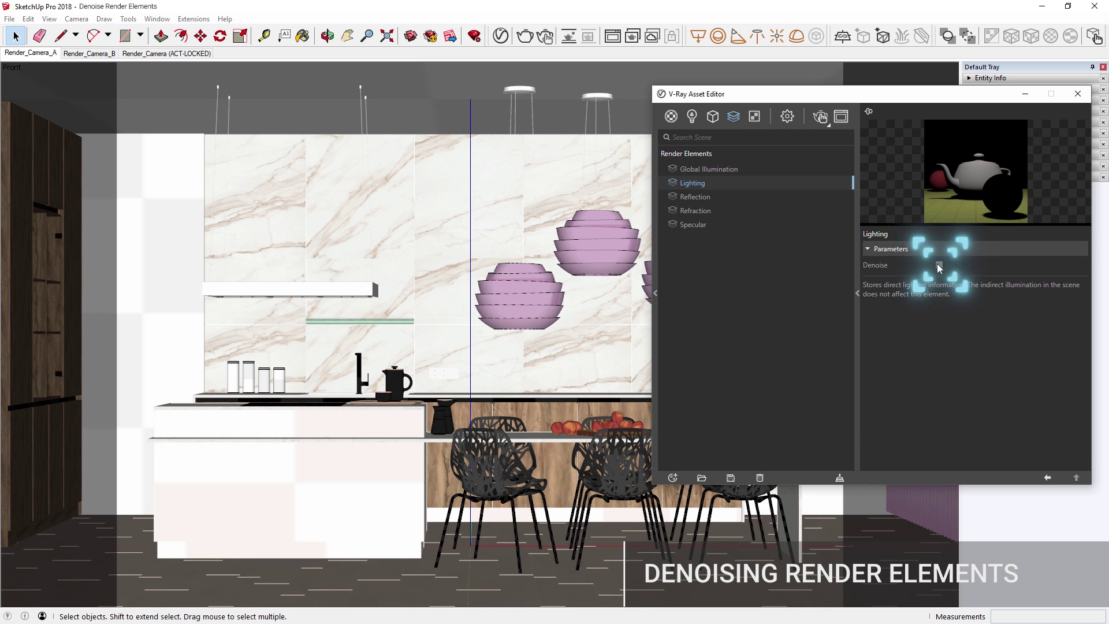
click(788, 116)
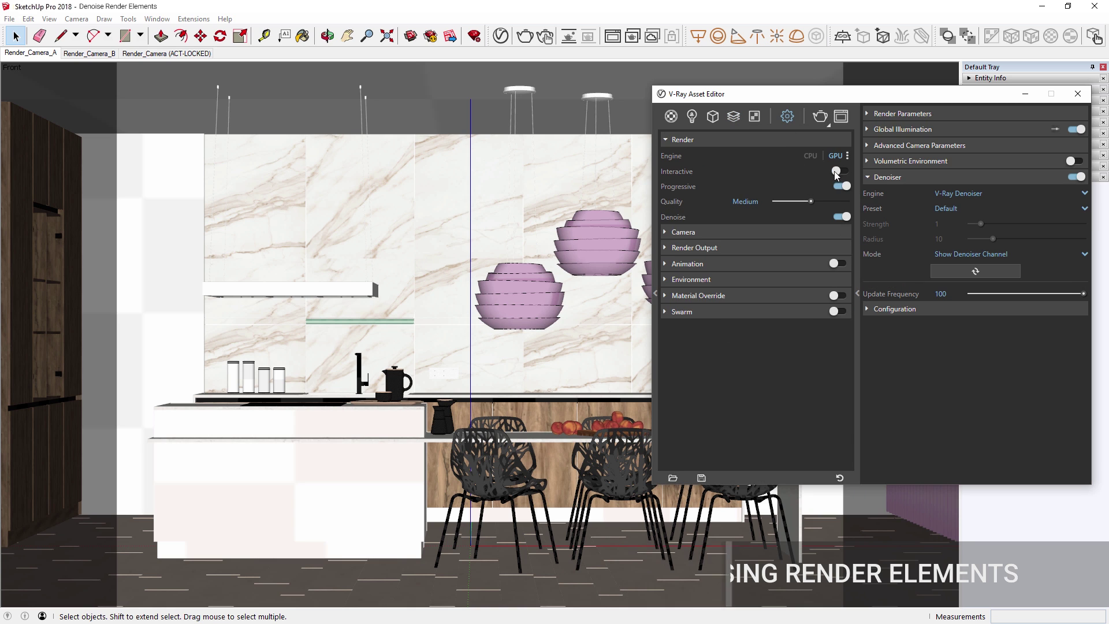
click(838, 187)
click(821, 117)
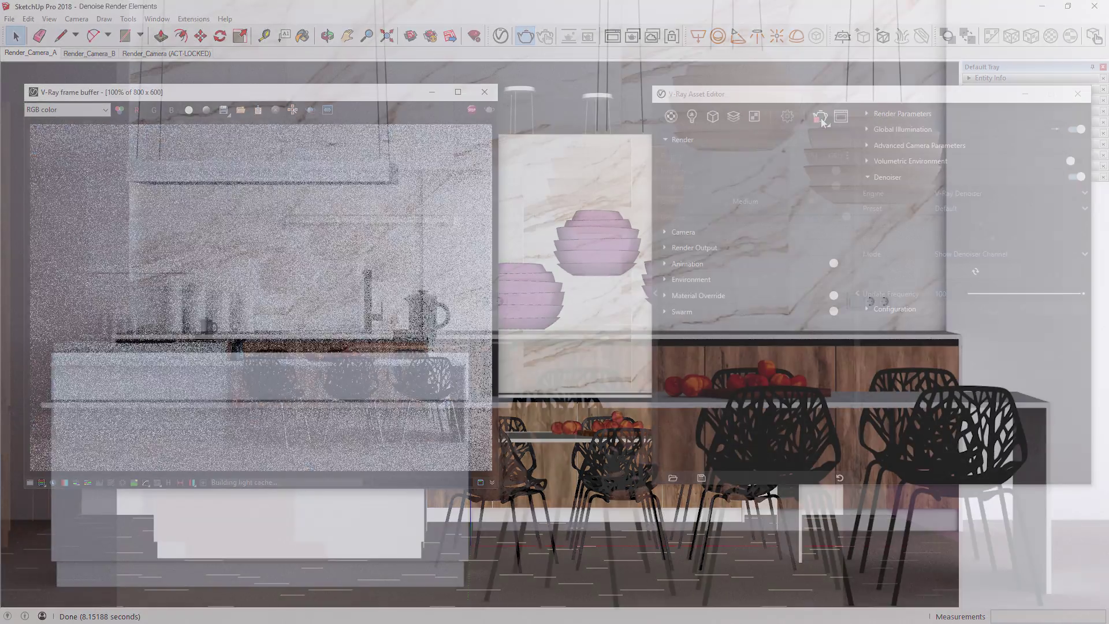